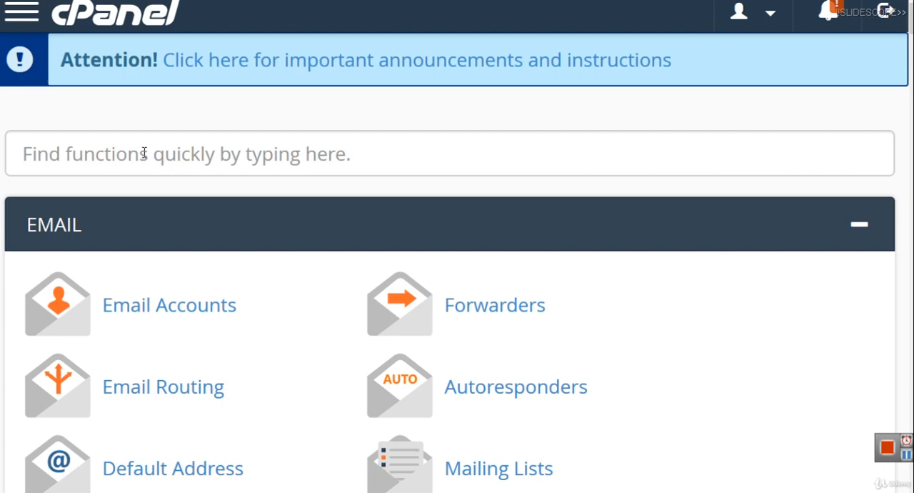
Step: Search the cPanel functions for "app" and open the Softaculous Apps Installer
left_click(143, 153)
type("app")
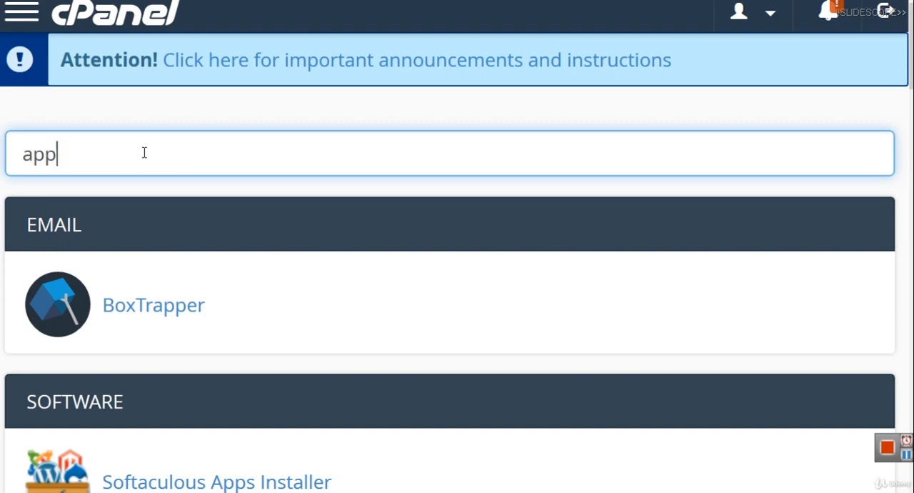
left_click(131, 483)
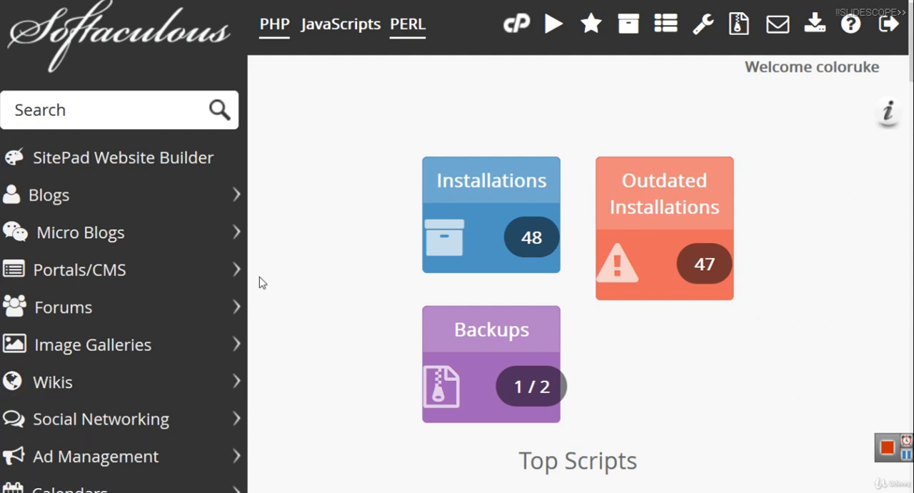
Step: Look over the Softaculous dashboard's installation and backup summaries, the Top Scripts and the script categories
scroll(579, 286, "down", 6)
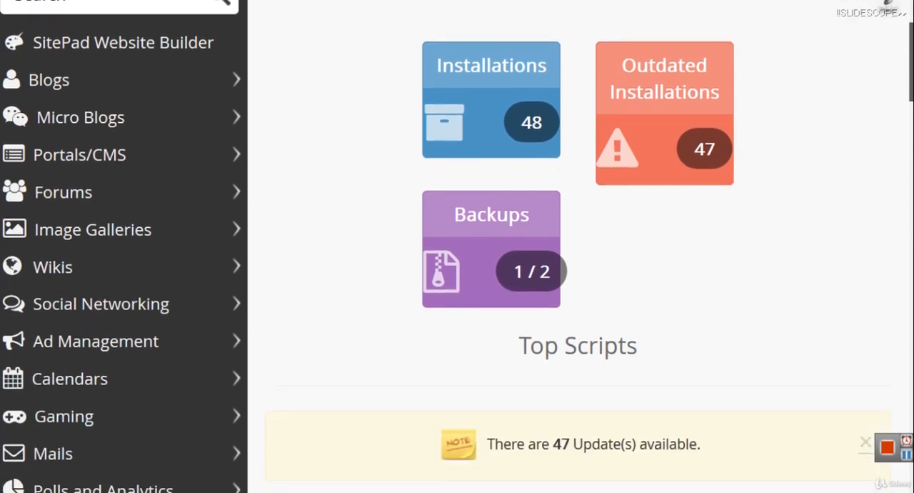
scroll(579, 286, "down", 3)
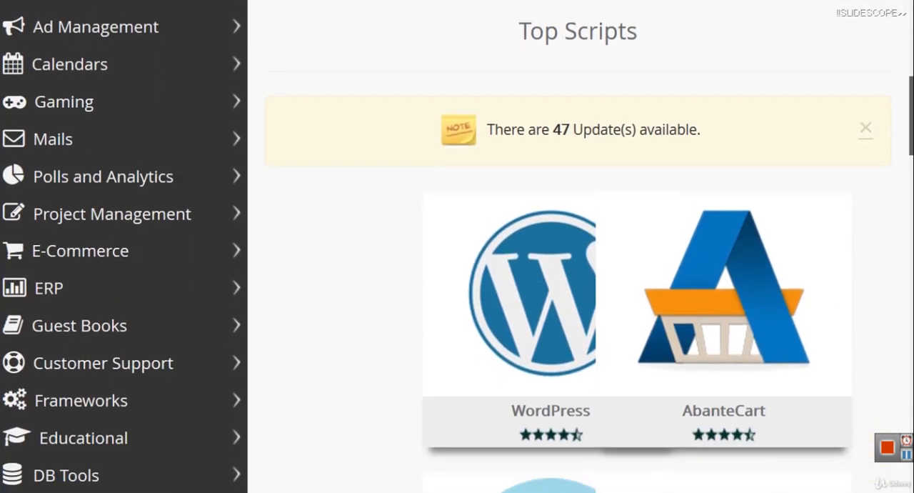
scroll(579, 286, "down", 3)
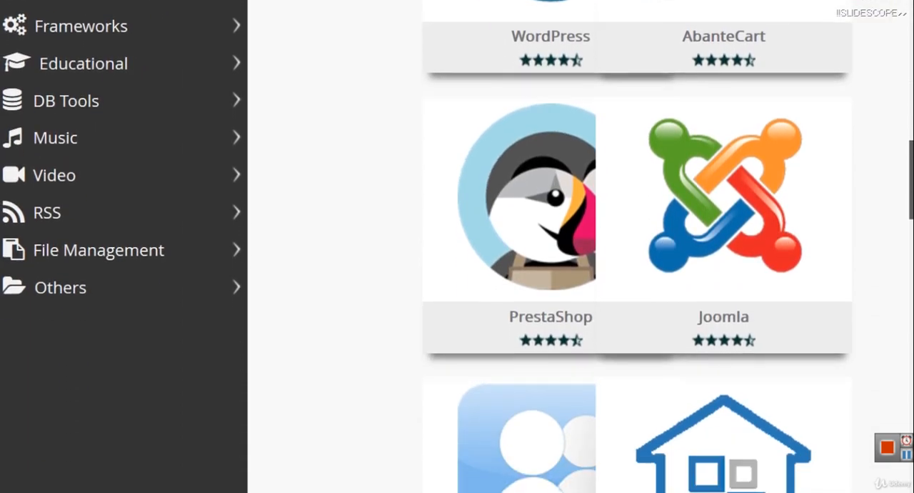
scroll(578, 286, "up", 10)
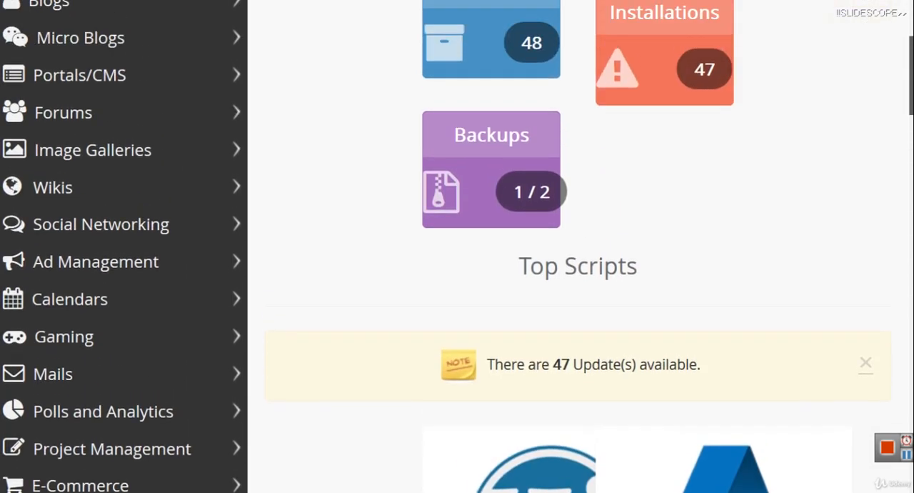
key("ctrl+minus")
scroll(311, 189, "up", 1)
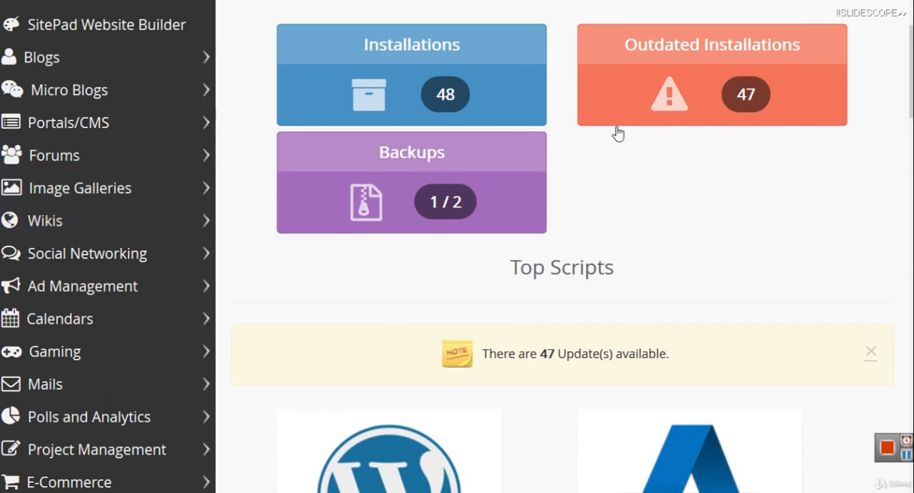
scroll(618, 133, "down", 1)
scroll(618, 133, "up", 2)
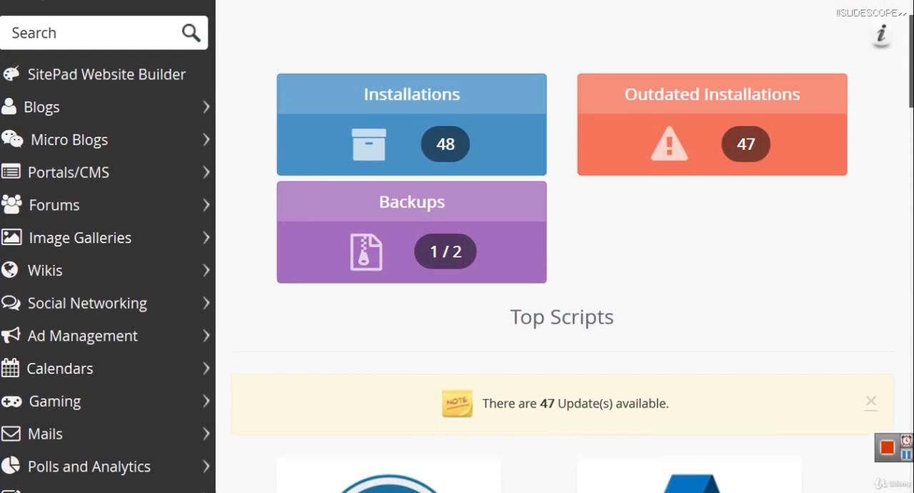
scroll(618, 133, "down", 1)
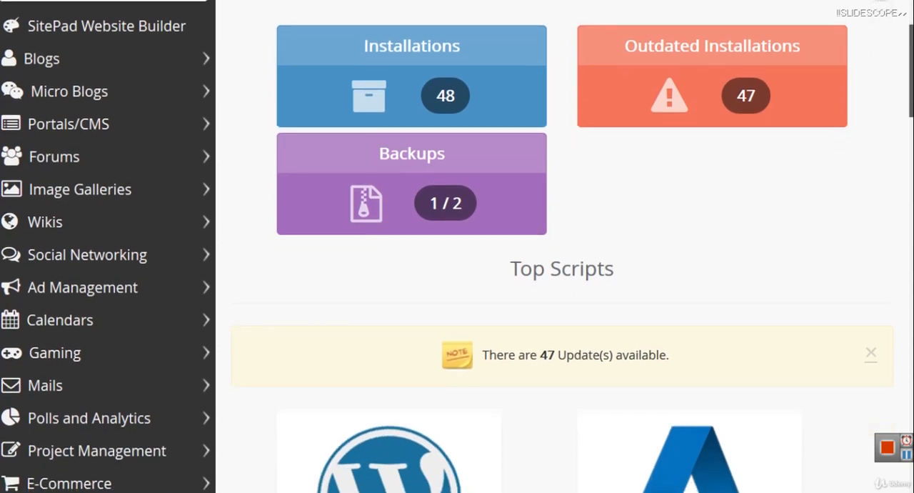
scroll(565, 247, "down", 2)
scroll(663, 139, "up", 2)
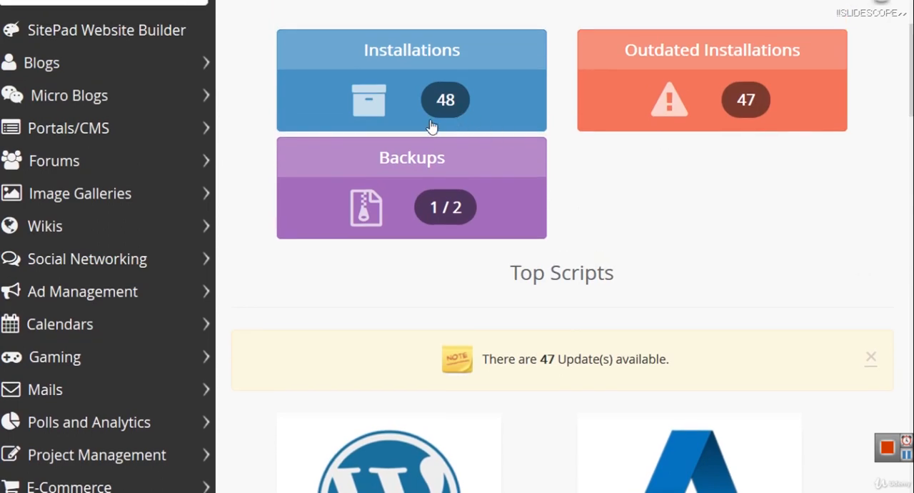
Step: Open the WordPress installation form from the Top Scripts
scroll(490, 302, "down", 4)
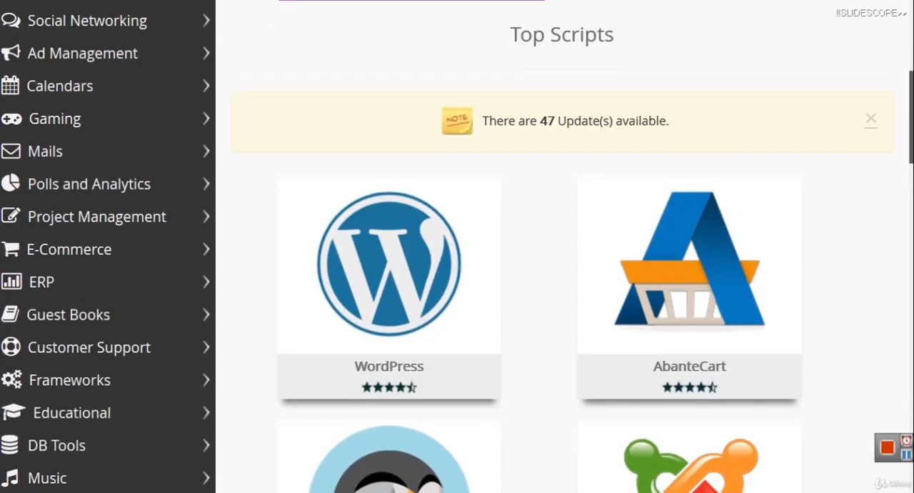
mouse_move(303, 272)
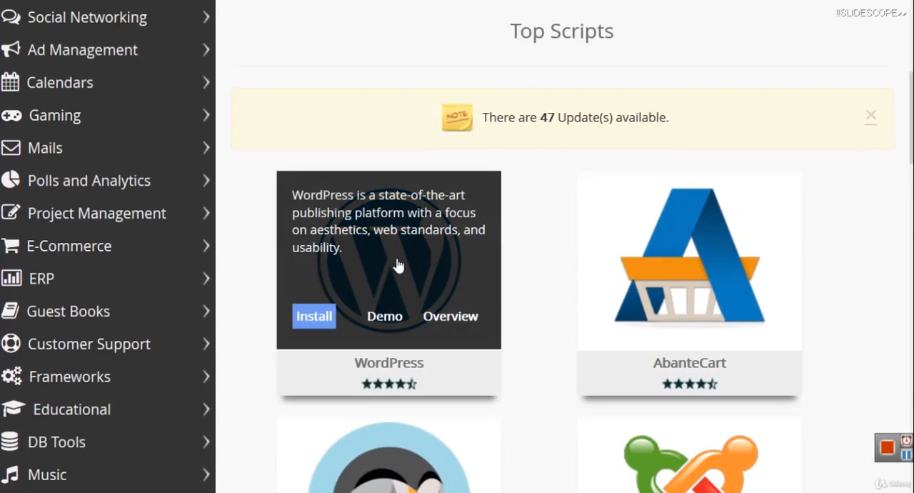
left_click(321, 318)
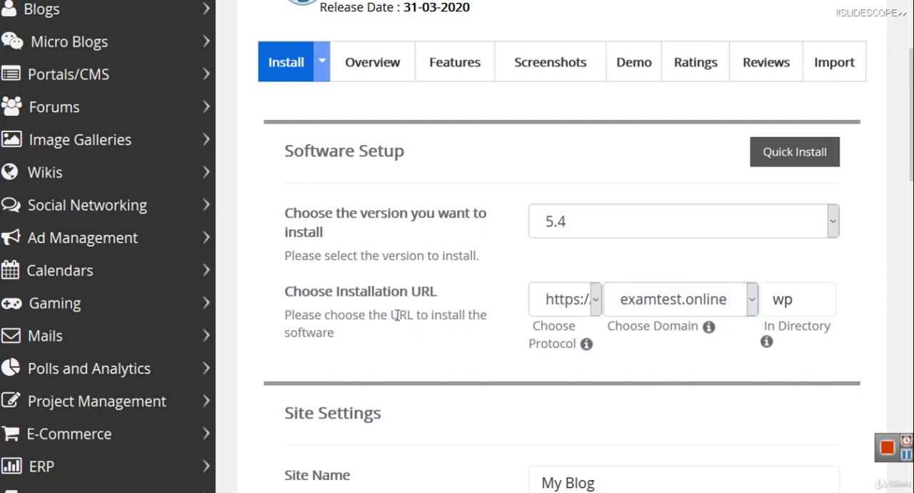
Step: Try "blog" and "site" as the directory name in the WordPress installation URL
left_click(801, 303)
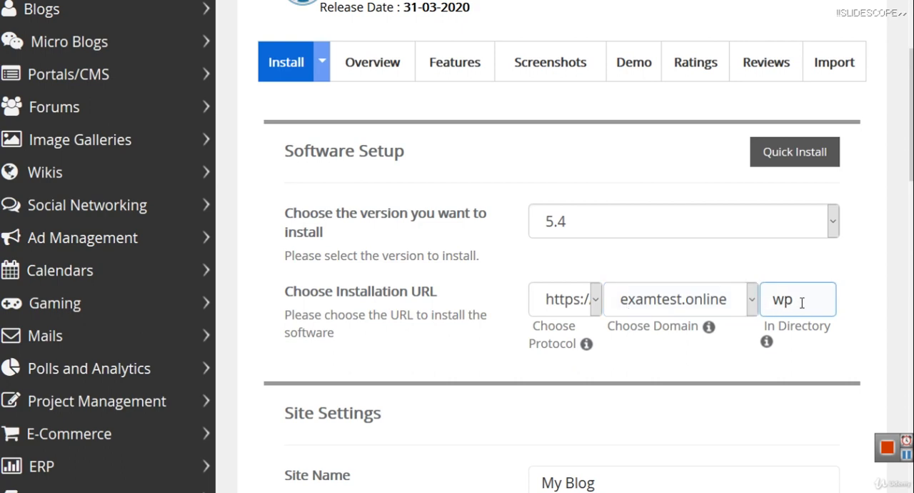
double_click(801, 302)
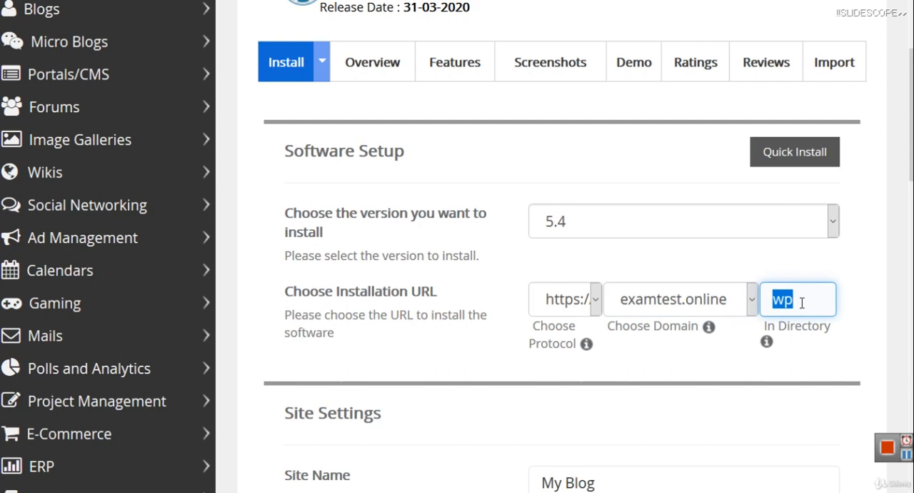
type("blog")
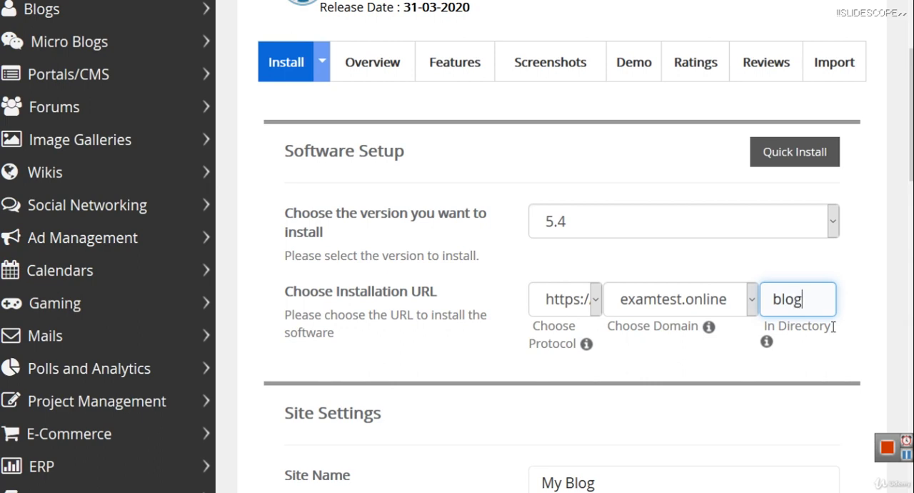
key("BackSpace")
key("BackSpace")
key("BackSpace")
key("BackSpace")
type("site")
key("BackSpace")
key("BackSpace")
key("BackSpace")
key("BackSpace")
type("blog")
Step: Set the directory of the installation URL to "mainsite" and check the full entry
key("ctrl+a")
type("m")
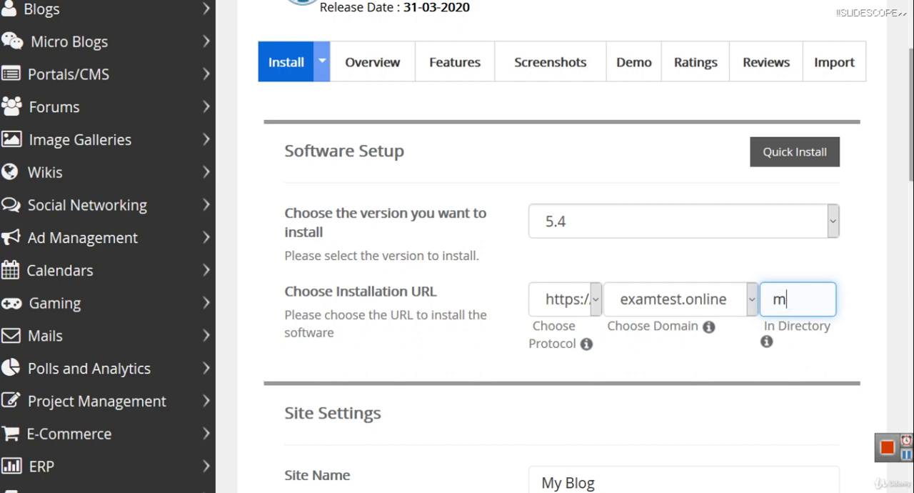
type("ainsite")
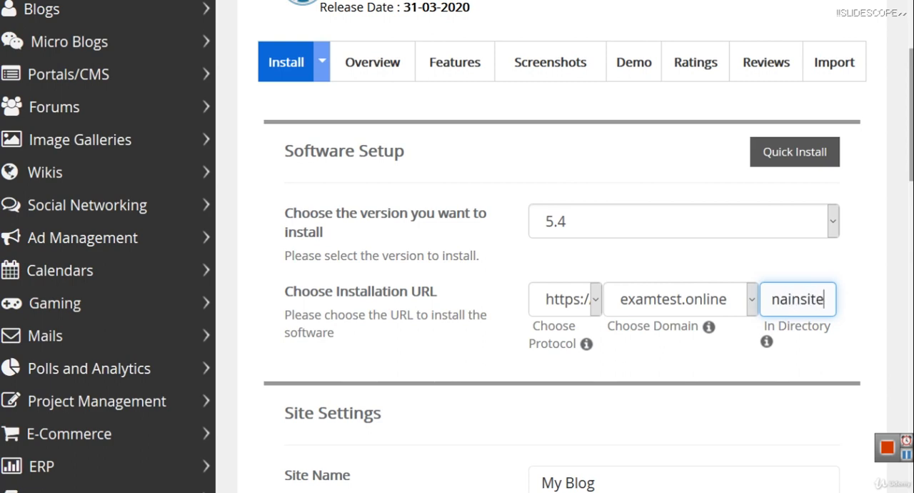
key("Left")
key("Left")
key("Left")
key("Left")
key("Left")
key("Left")
key("Left")
key("Left")
key("Right")
key("Right")
key("Right")
key("Right")
key("Right")
key("Right")
key("Right")
key("Right")
Step: Set the site name to "Examtest Online" in the Site Settings
scroll(457, 247, "down", 1)
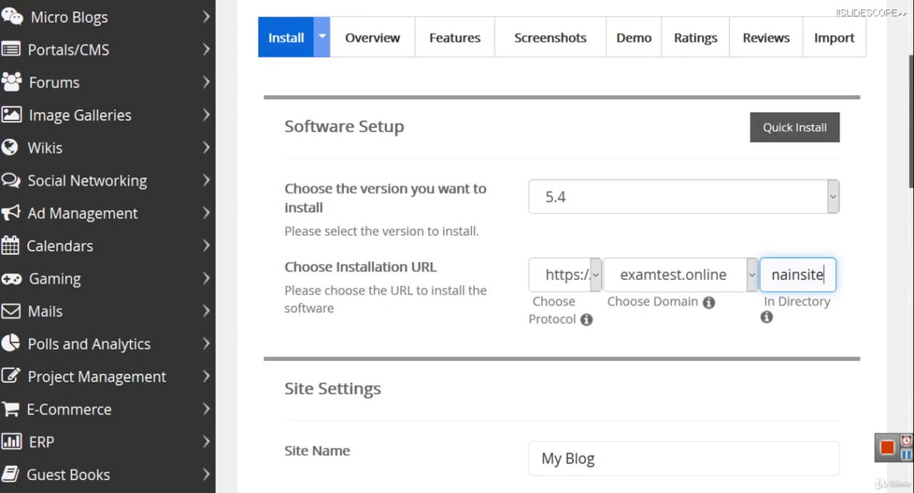
scroll(457, 246, "down", 3)
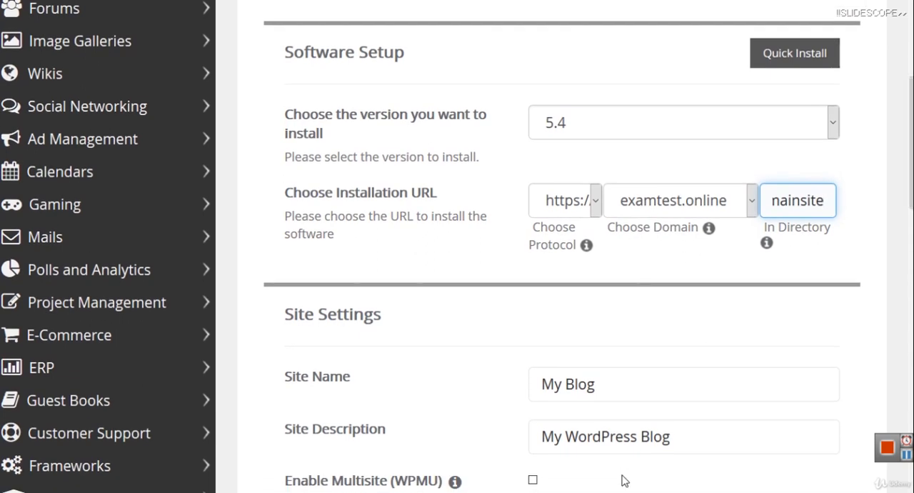
left_click(612, 388)
key("ctrl+a")
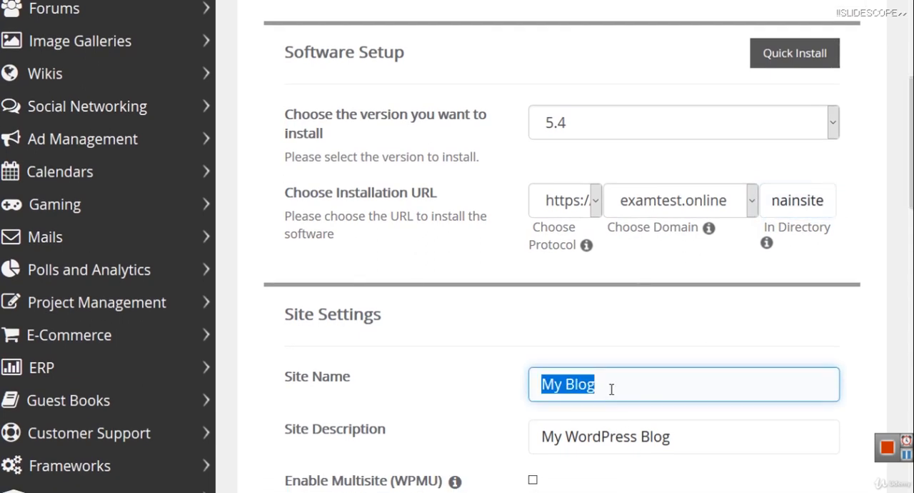
type("Examt")
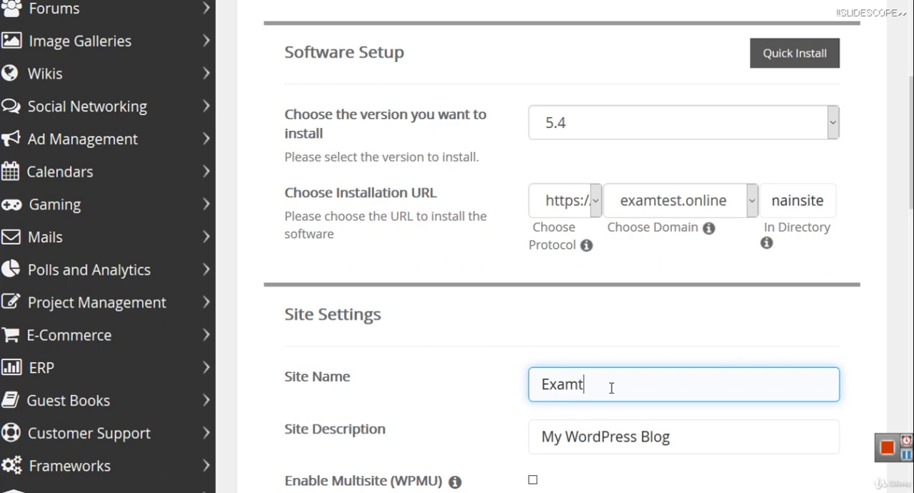
type("est Online")
Step: Replace the site description with "Online Preparation of Competitive Exams"
key("Tab")
key("BackSpace")
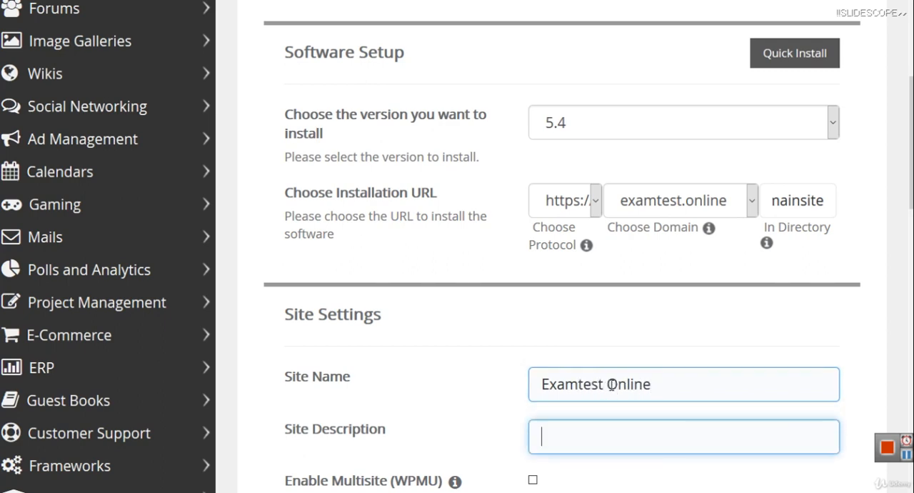
type("Online P")
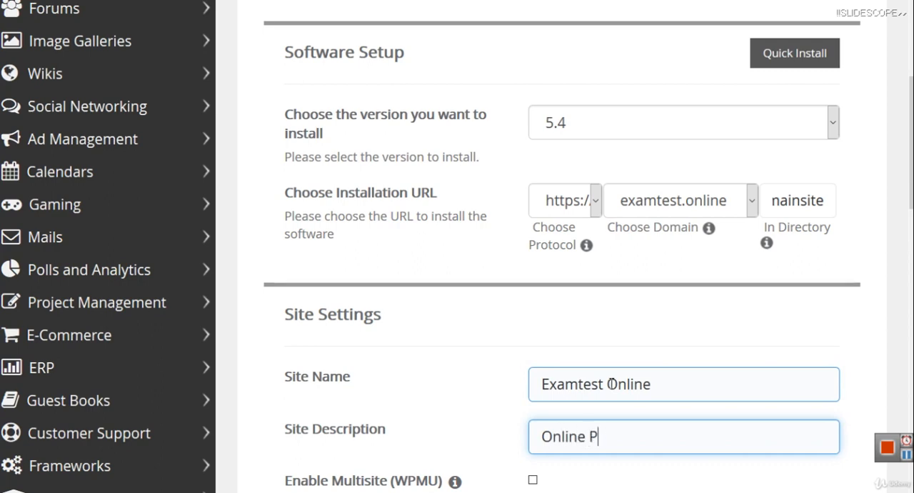
type("reparati")
type("on o")
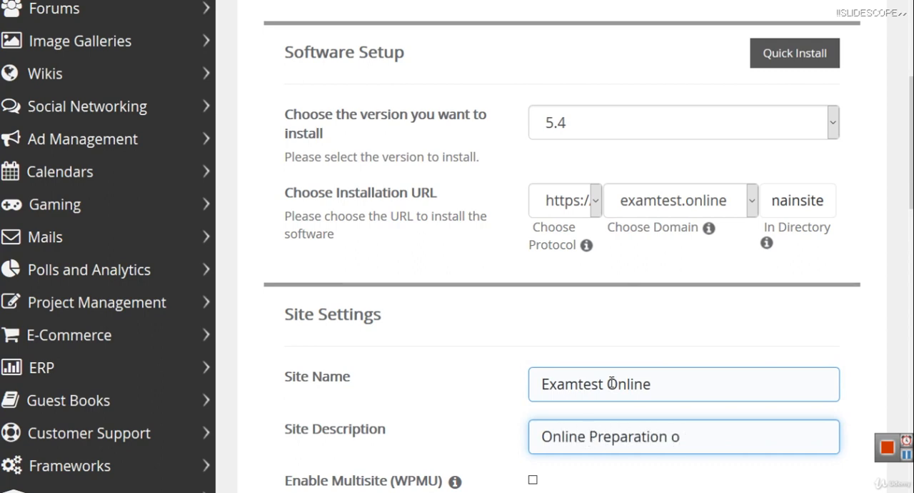
type("f Competitive Exams")
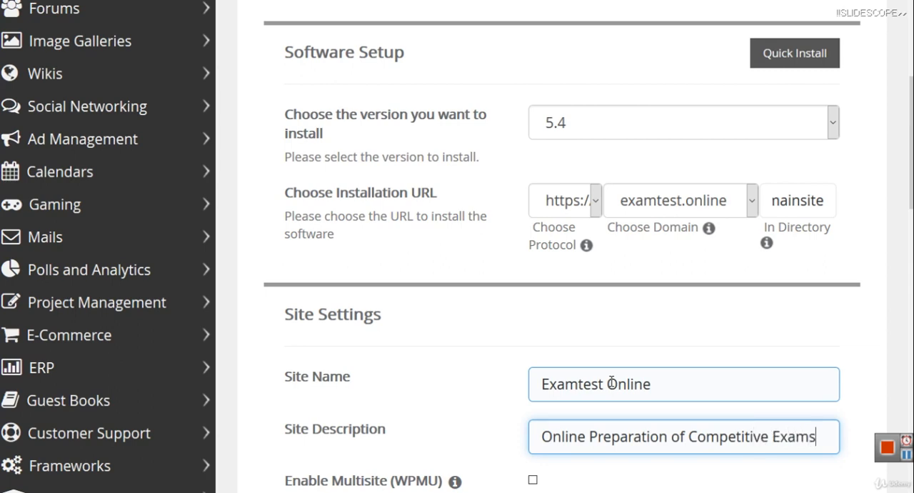
scroll(899, 336, "down", 1)
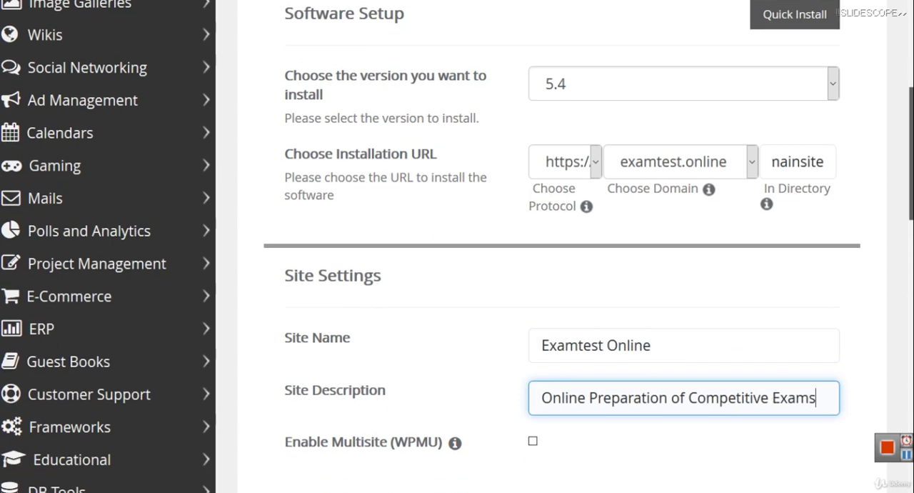
type("s")
Step: Leave the default admin username as it is and enter a new admin password in the Admin Account section
scroll(457, 247, "down", 1)
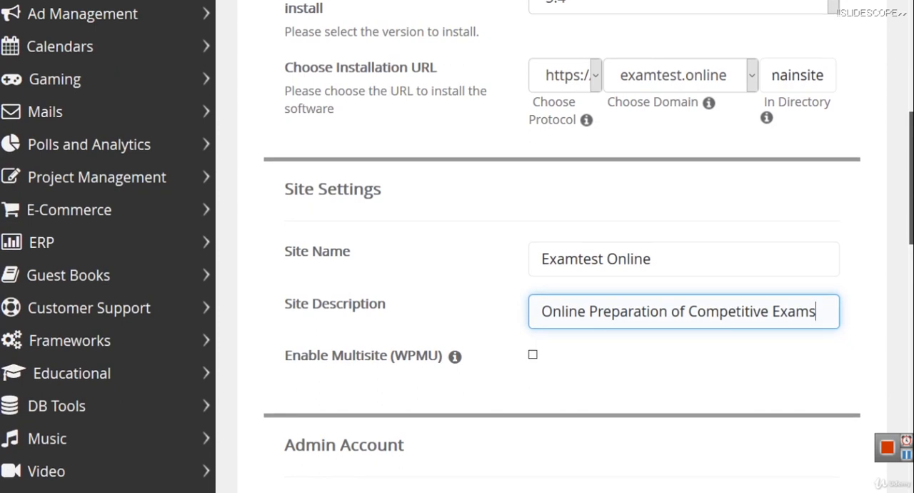
scroll(457, 247, "down", 1)
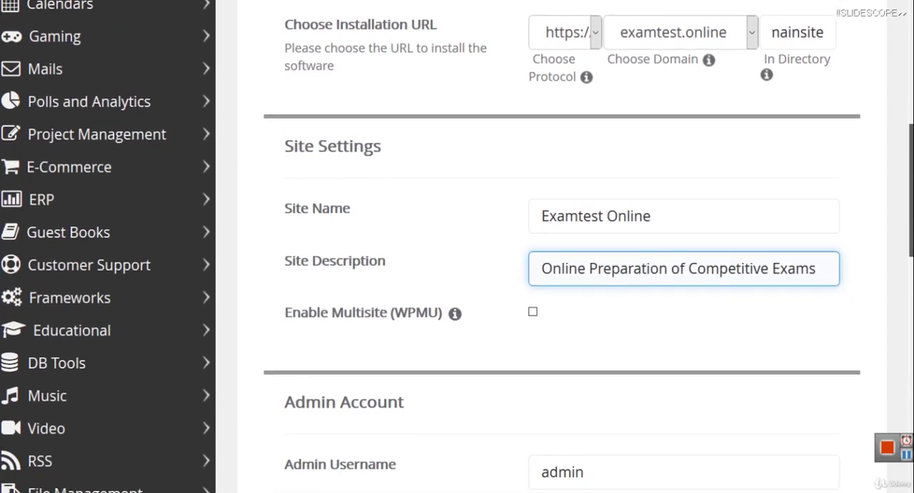
left_click(606, 477)
double_click(606, 477)
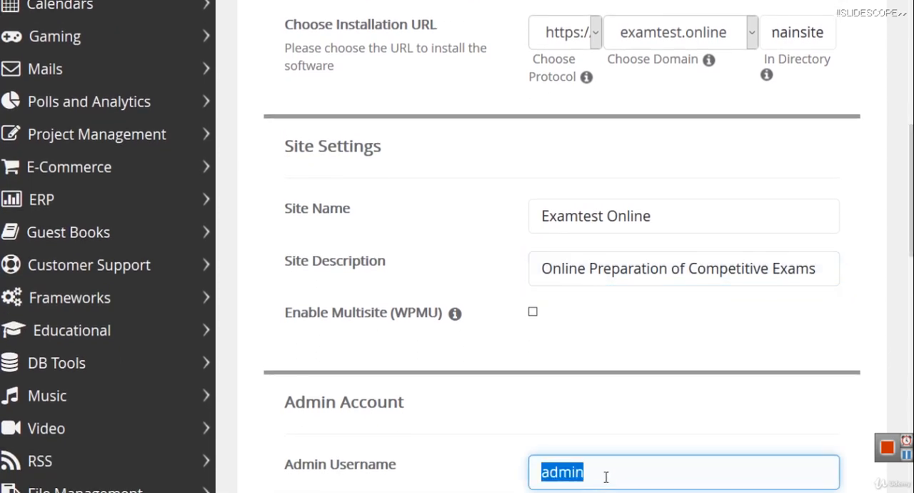
left_click(679, 421)
scroll(679, 421, "down", 2)
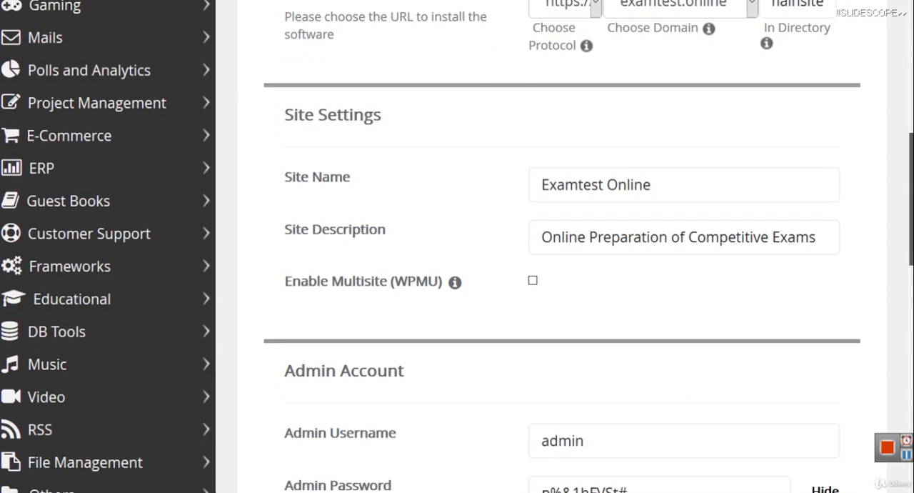
scroll(680, 421, "down", 1)
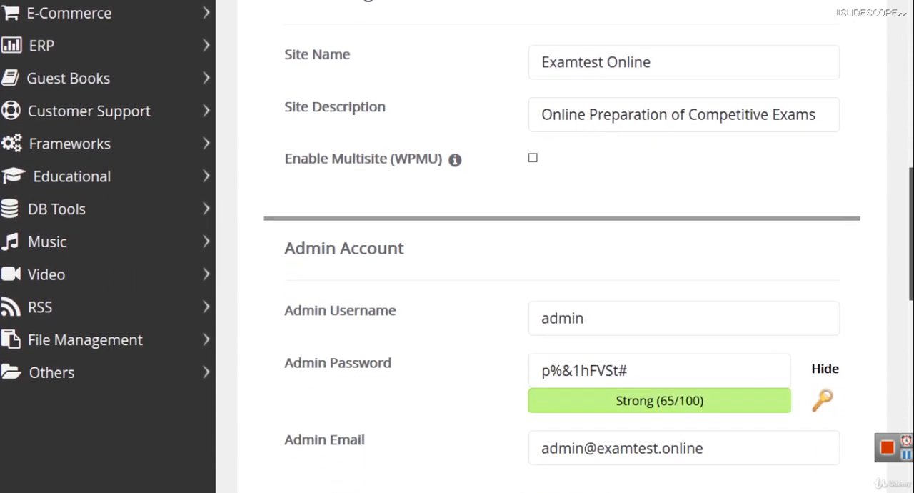
scroll(565, 246, "down", 1)
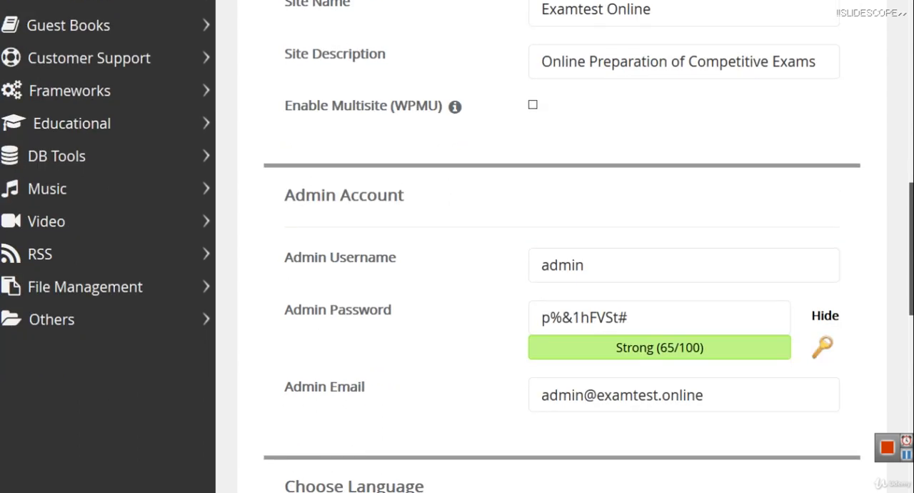
left_click(631, 255)
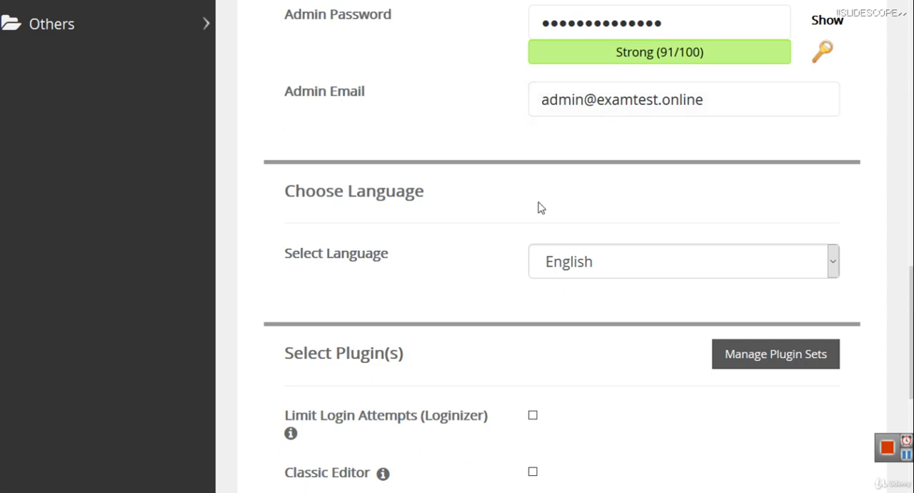
Step: Keep English as the site language and include the Limit Login Attempts (Loginizer) and Classic Editor plugins
left_click(650, 262)
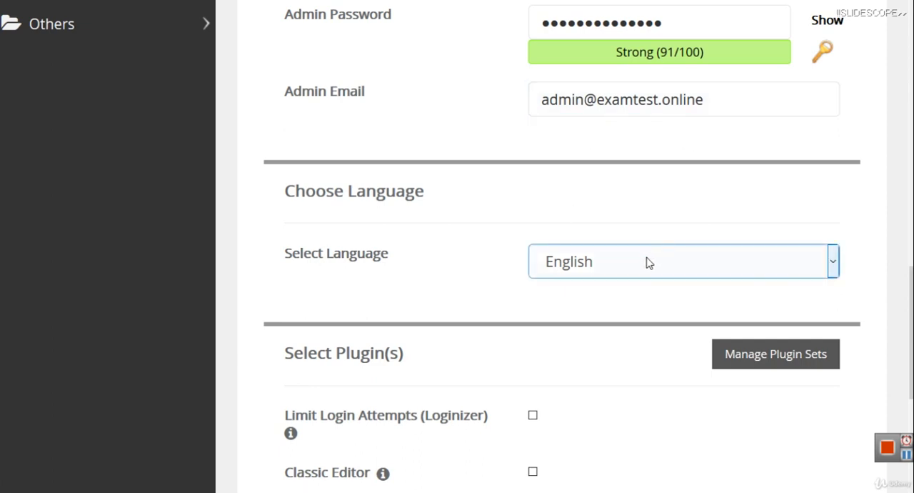
scroll(563, 241, "down", 3)
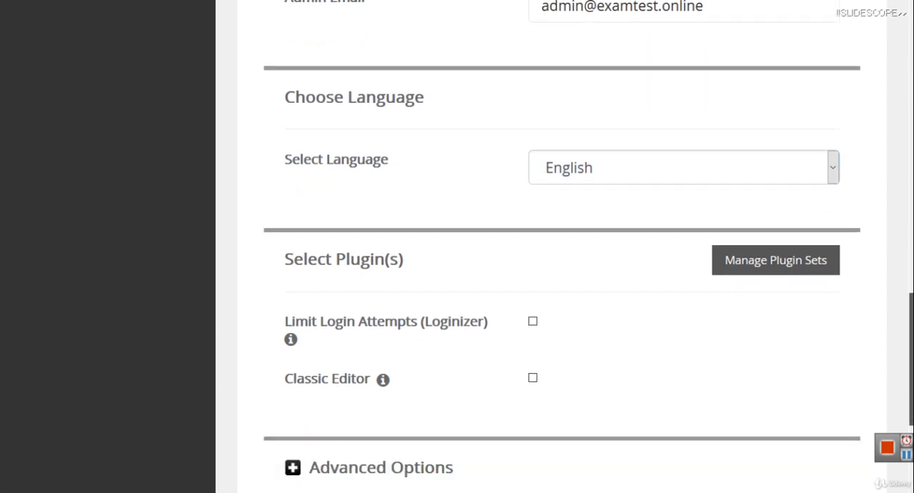
left_click_drag(912, 359, 912, 379)
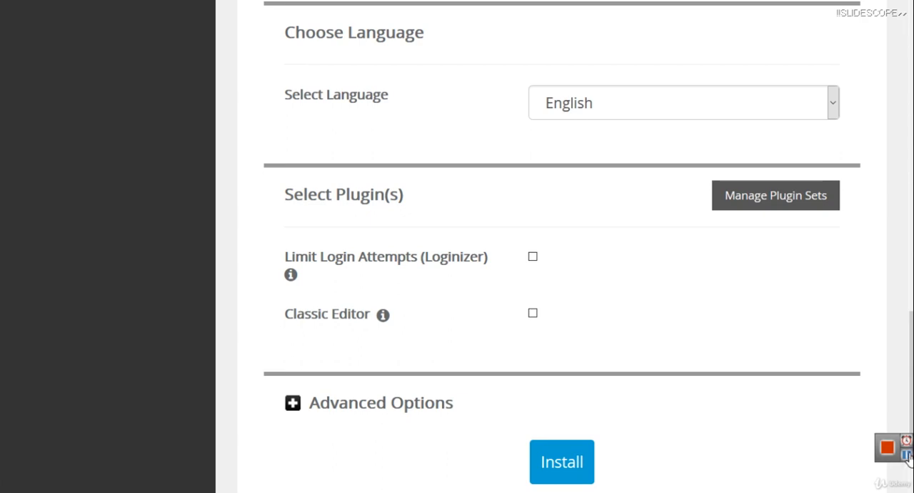
left_click(532, 315)
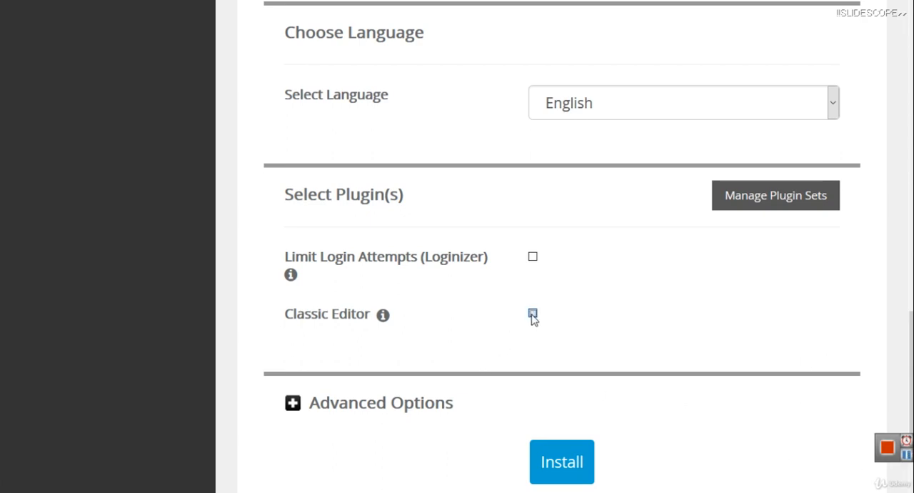
left_click(533, 258)
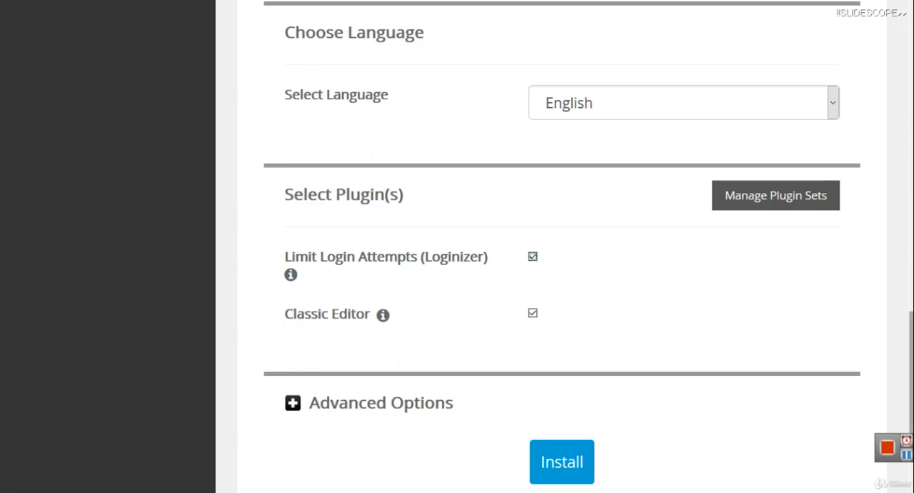
Step: Start the WordPress installation and let Firefox save the offered login
scroll(562, 243, "down", 2)
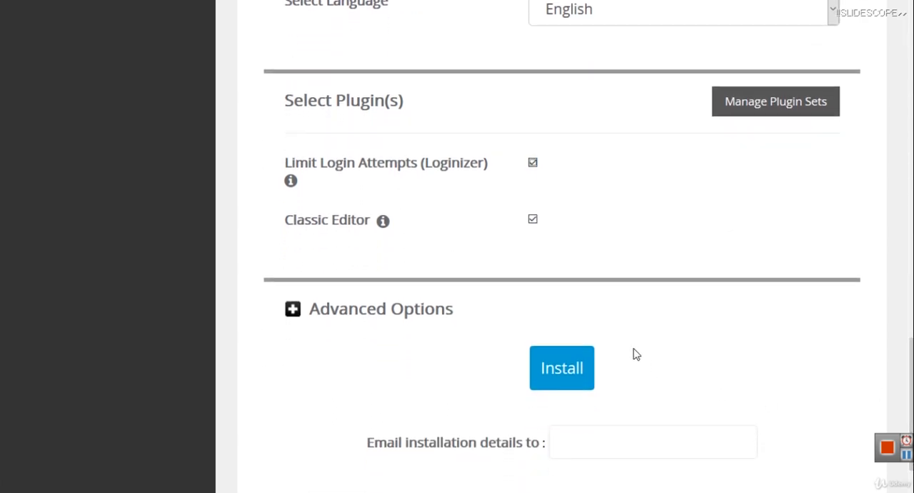
left_click(555, 373)
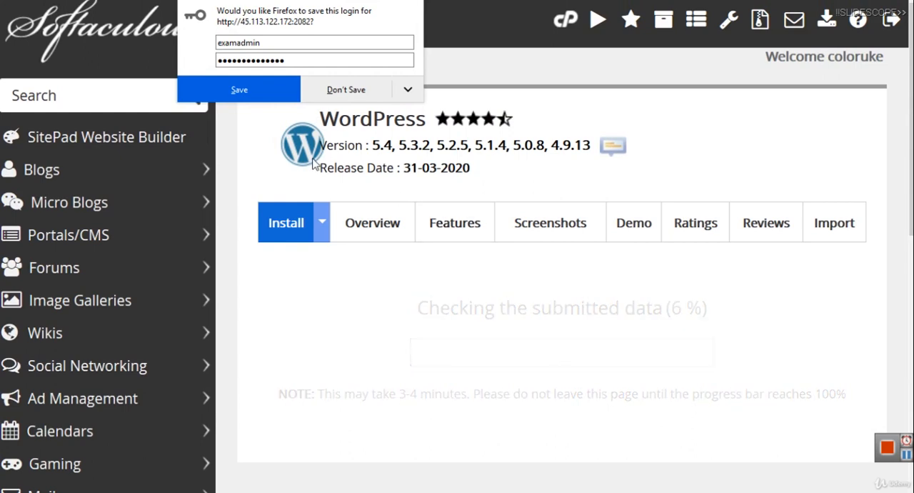
left_click(240, 93)
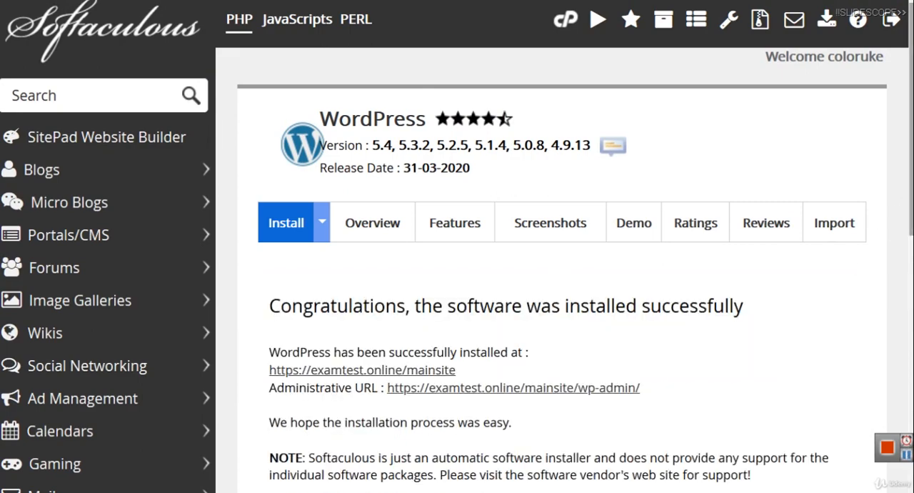
Step: Review the installation URLs and view the new site's front end in a separate tab from its admin dashboard
scroll(908, 206, "down", 1)
scroll(907, 205, "down", 1)
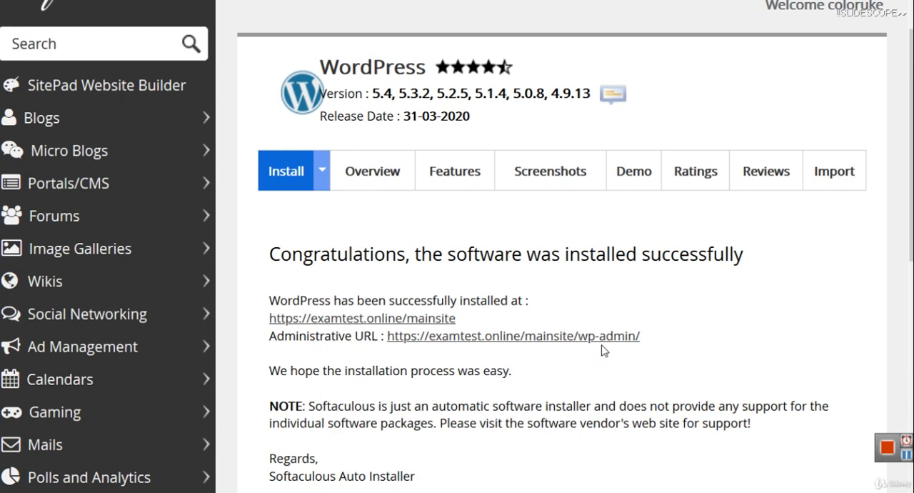
left_click_drag(648, 337, 388, 342)
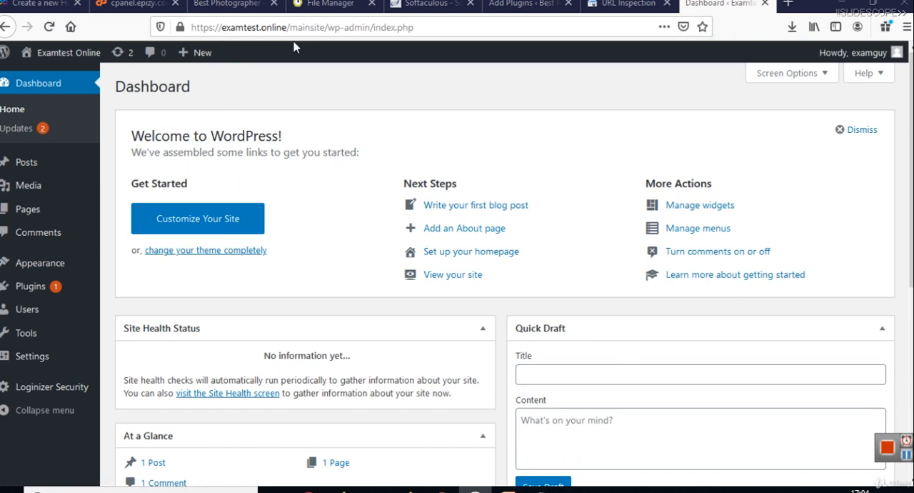
middle_click(40, 77)
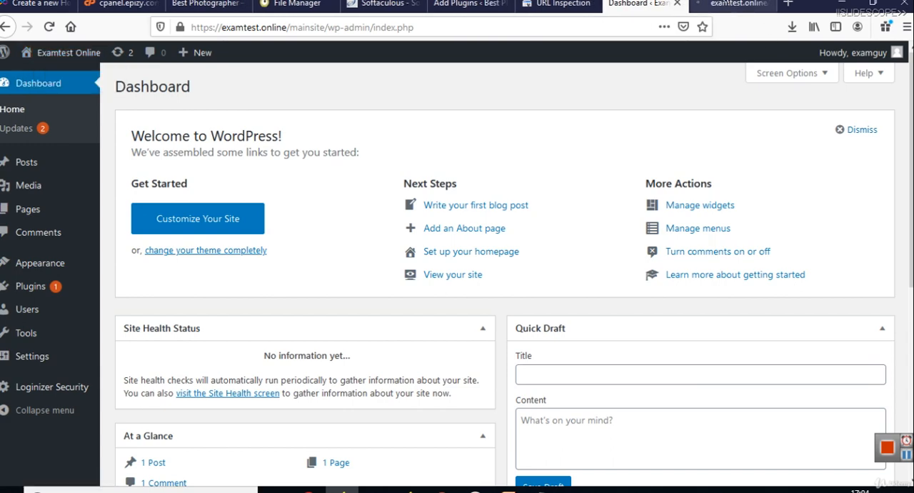
left_click(728, 4)
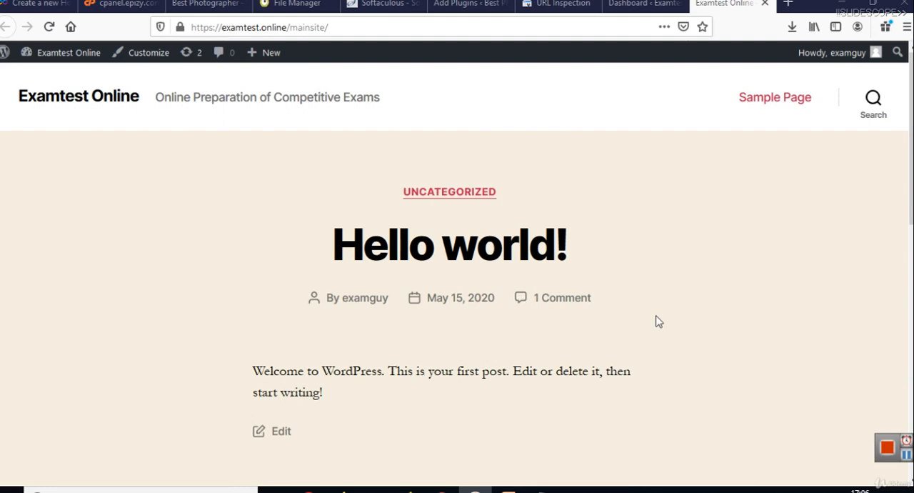
Step: Open a blank maximized Notepad document and write "Domain Name Purchase - Bigrock, Godaddy" on the first line
key("super+r")
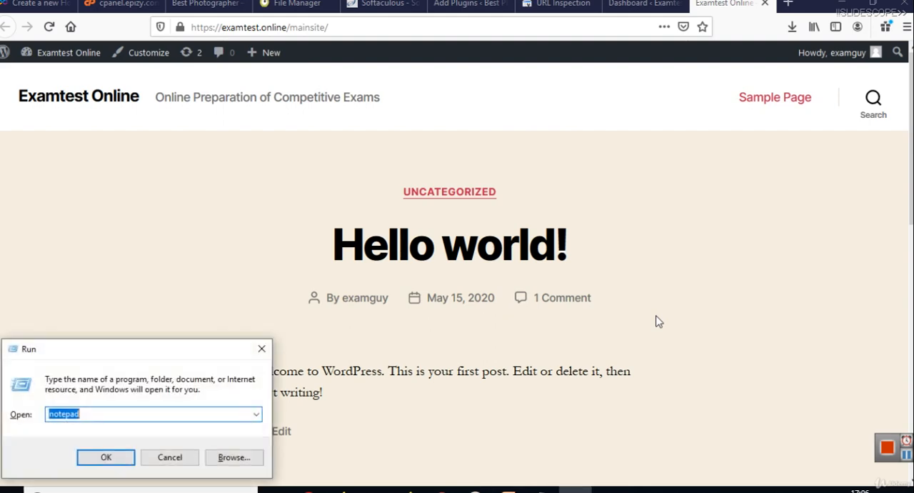
key("Return")
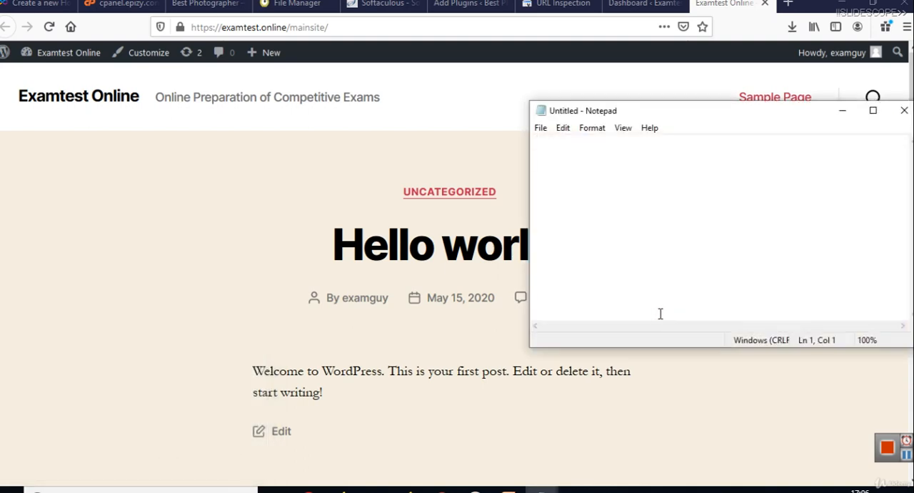
left_click(873, 110)
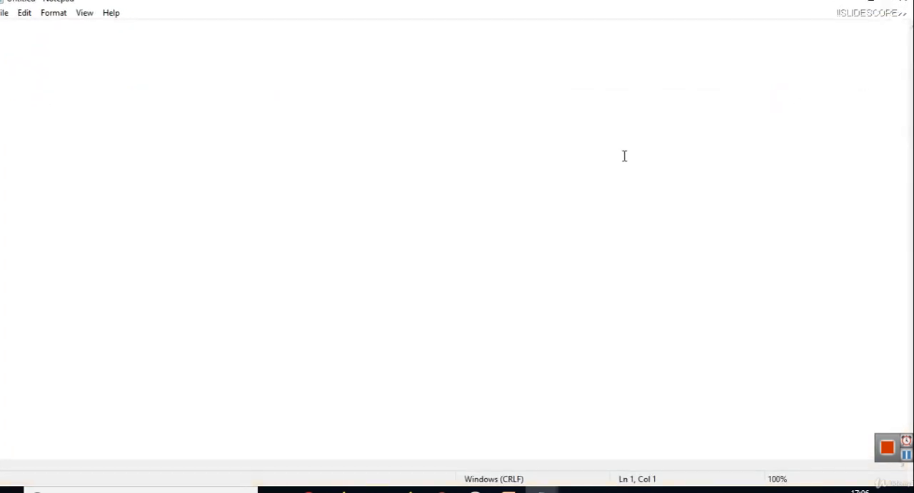
type("Doma")
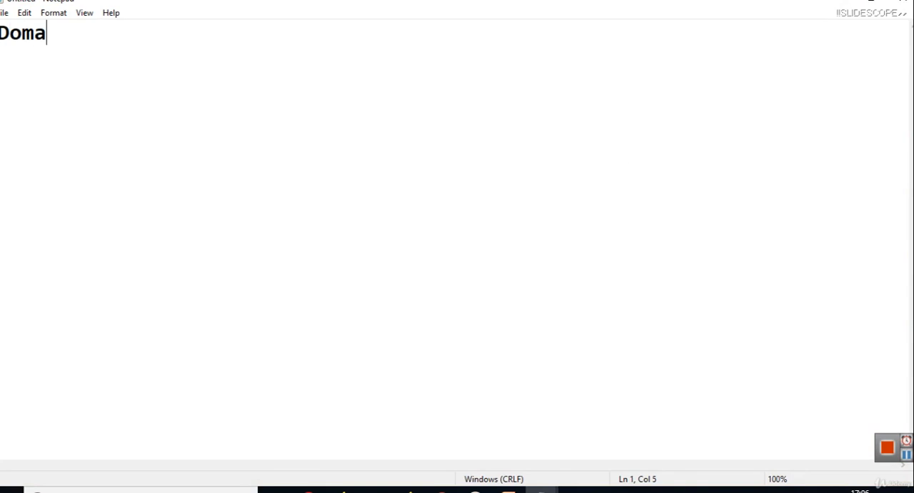
type("in Name Purchase - ")
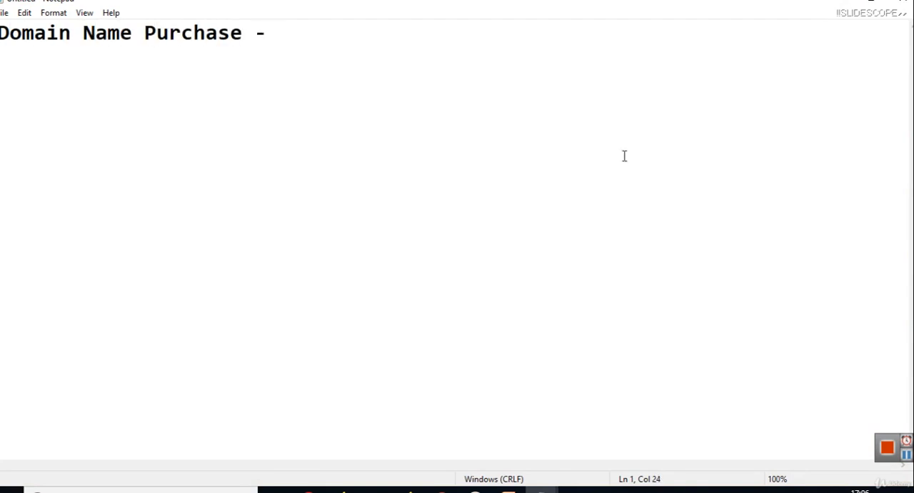
type("Bigrock")
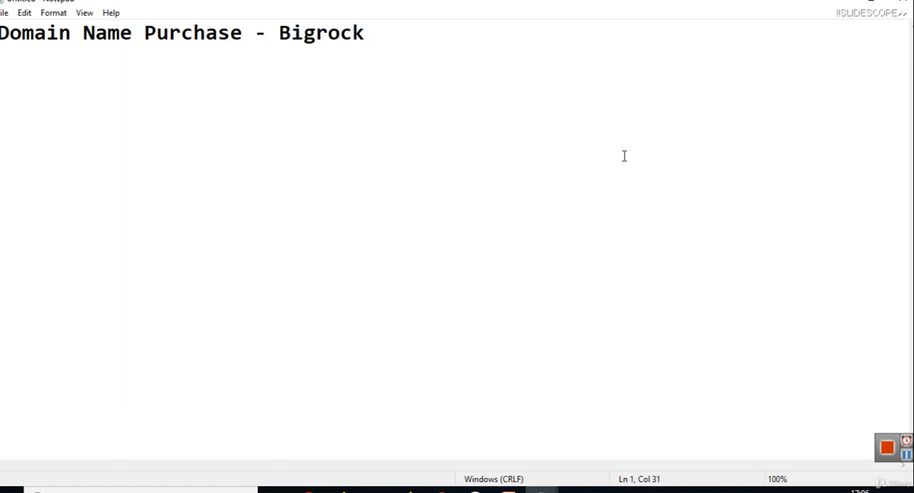
key("BackSpace")
key("BackSpace")
type(", Godaddy")
Step: Add the line "Hosting Purchase - ns1.nameserver.com" below, separated from the domain line by blank lines
key("Return")
type("Hos")
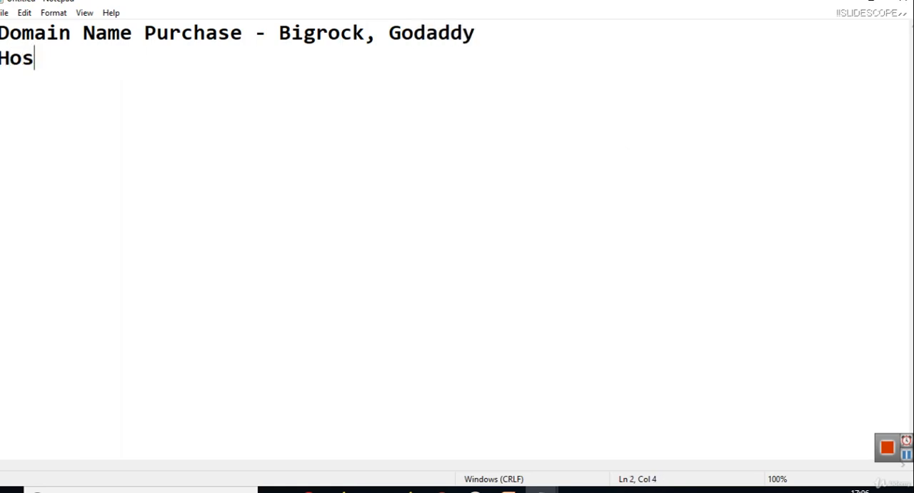
type("ting Purchase ")
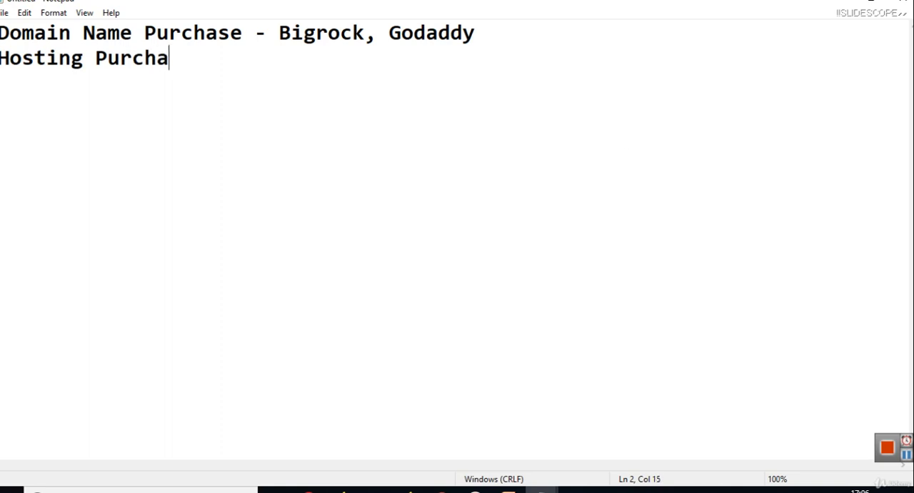
type("-")
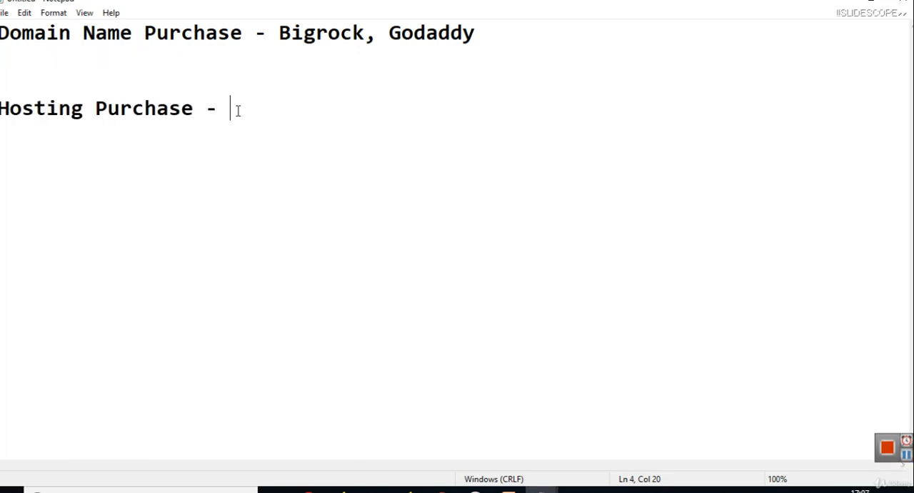
type("ns1.nameser")
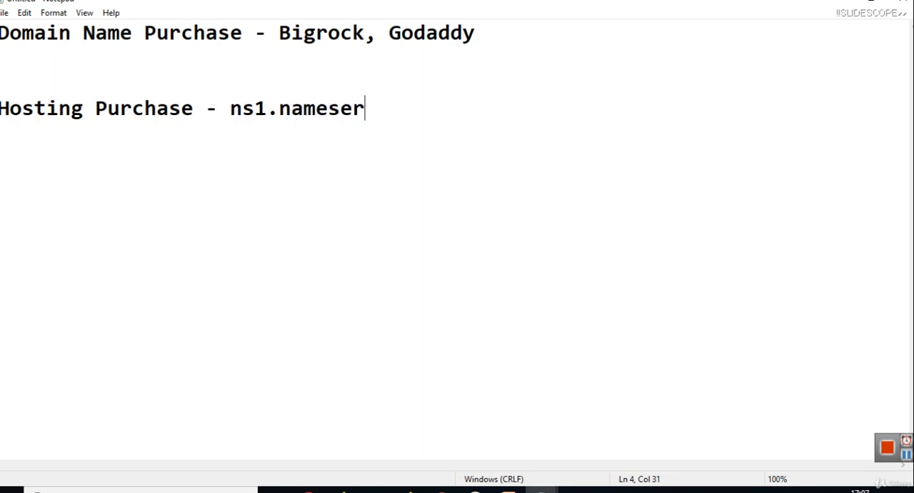
type("ver.com ")
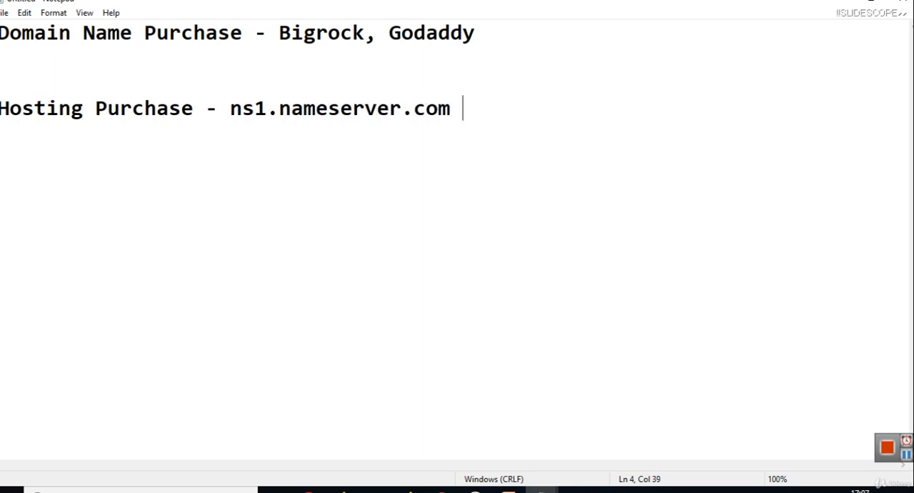
type(", ")
type("ms2")
Step: Append a second name server, ", ns2.example.com", to the Hosting Purchase line
key("BackSpace")
key("BackSpace")
key("BackSpace")
type("ns2")
type(".name")
key("BackSpace")
key("BackSpace")
key("BackSpace")
key("BackSpace")
type("exm")
key("BackSpace")
type("ample.com")
Step: Change the first name server on the Hosting Purchase line to ns1.example.com
key("Left")
key("Left")
key("Left")
key("Left")
key("Left")
key("Left")
key("Left")
key("Left")
key("Left")
key("Left")
key("Left")
key("Left")
key("Left")
key("Left")
key("Left")
key("Left")
key("Left")
key("Left")
key("Left")
key("Left")
key("Left")
key("Left")
key("shift+Left")
key("shift+Left")
key("shift+Left")
key("shift+Left")
key("shift+Left")
key("shift+Left")
key("shift+Left")
key("shift+Left")
key("shift+Left")
key("shift+Left")
type("example")
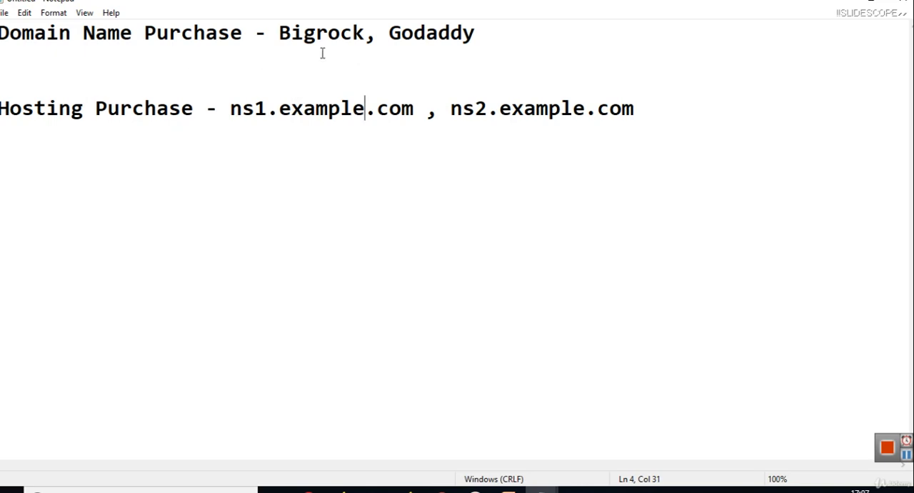
Step: Insert "Control Panel - List of domains - Name server setting" under the domain line, add a blank line below, and highlight ns2.example.com
left_click(503, 25)
key("Return")
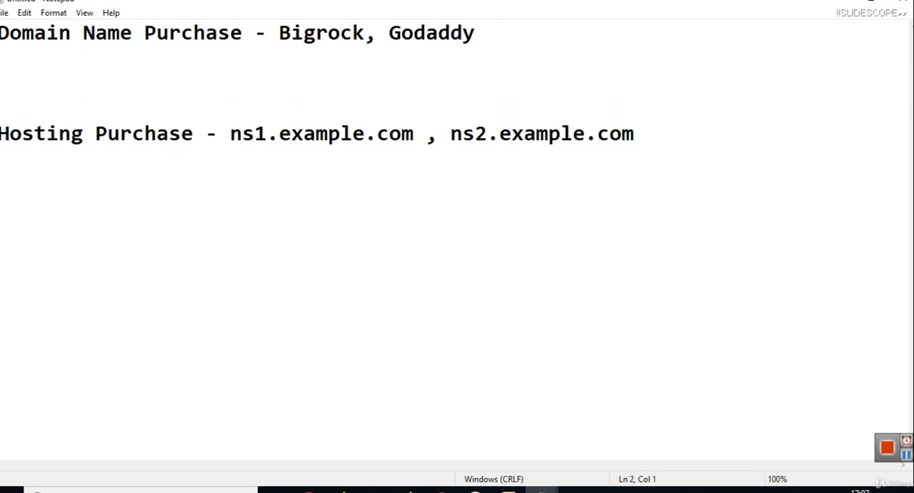
type("Control Panel ")
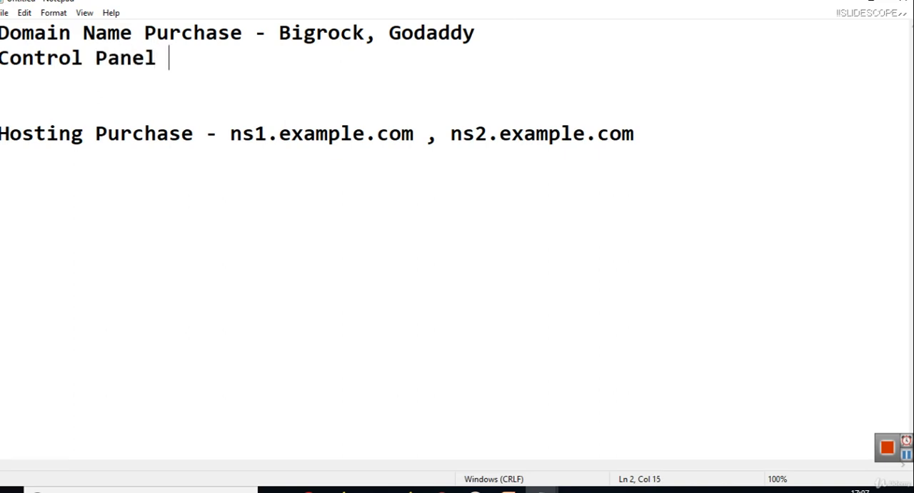
type("- List ")
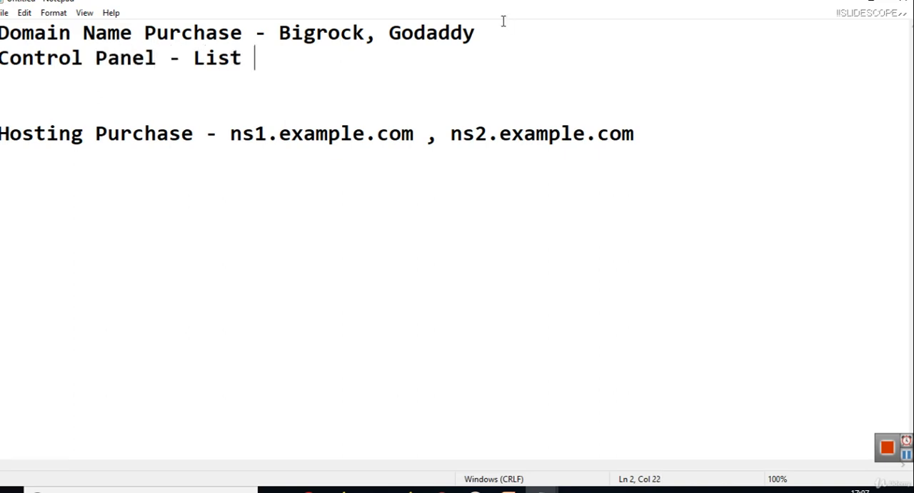
type("of domains - D")
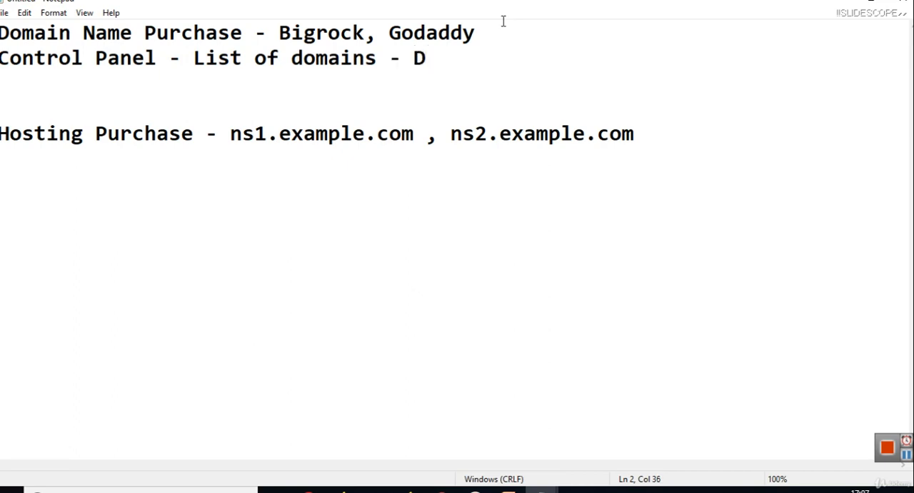
key("BackSpace")
type("Namer")
key("BackSpace")
type("server")
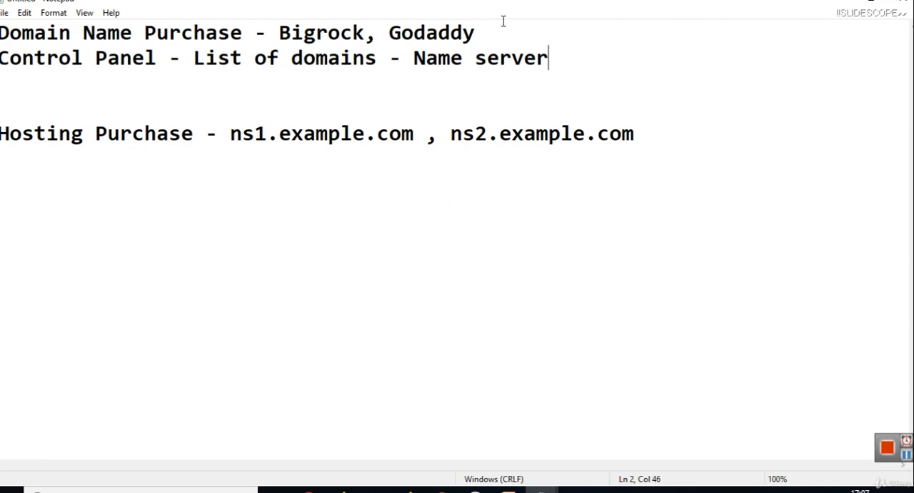
type(" setting")
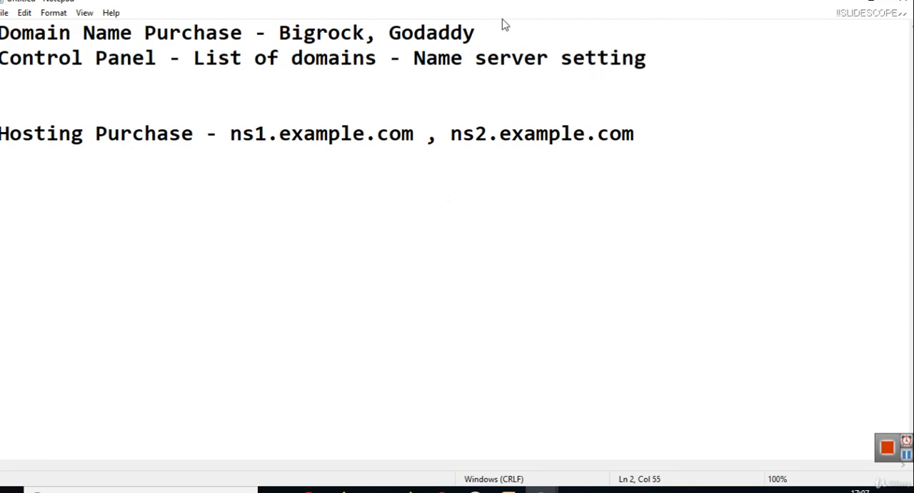
key("Return")
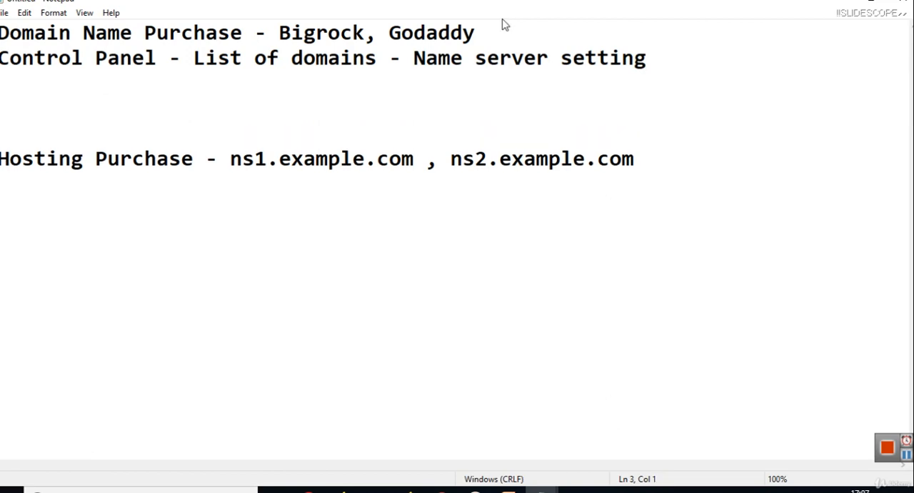
left_click_drag(643, 167, 454, 159)
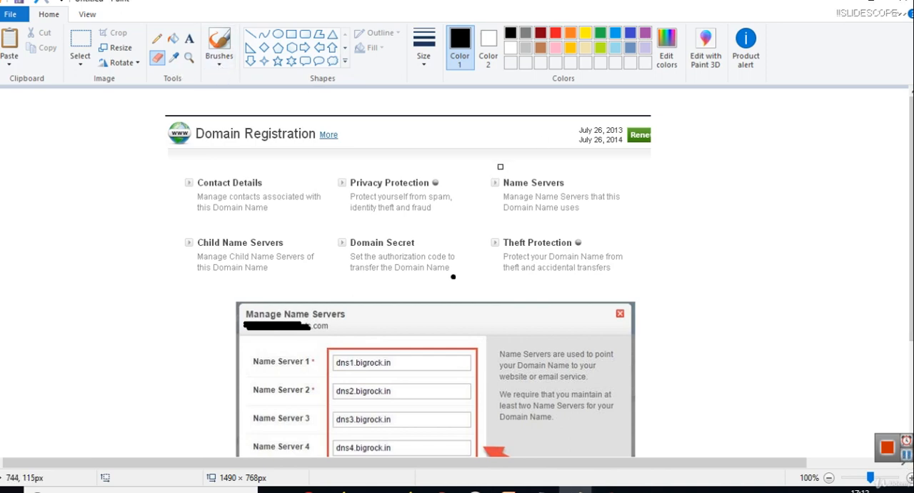
Step: Circle the Name Servers option in the Domain Registration screenshot in Paint with a black freehand brush stroke
left_click(220, 64)
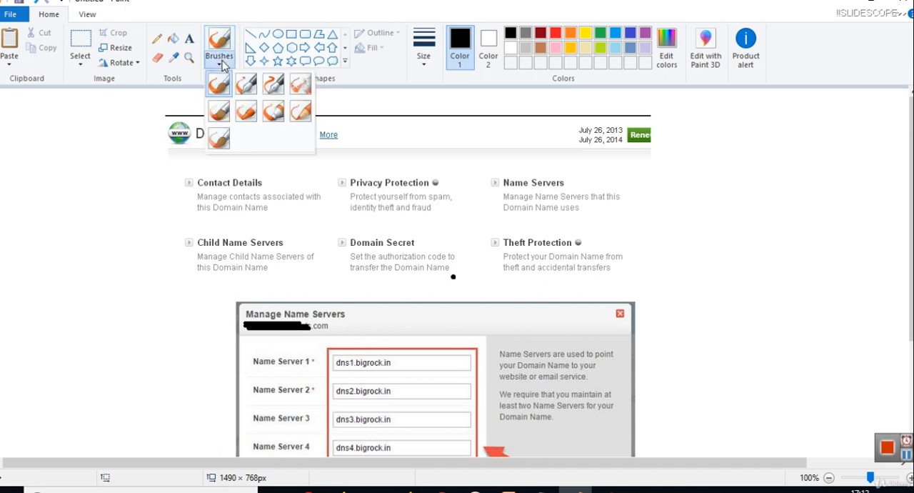
left_click(219, 85)
mouse_move(529, 173)
left_mouse_down()
mouse_move(549, 166)
mouse_move(549, 218)
mouse_move(515, 166)
mouse_move(551, 161)
left_mouse_up()
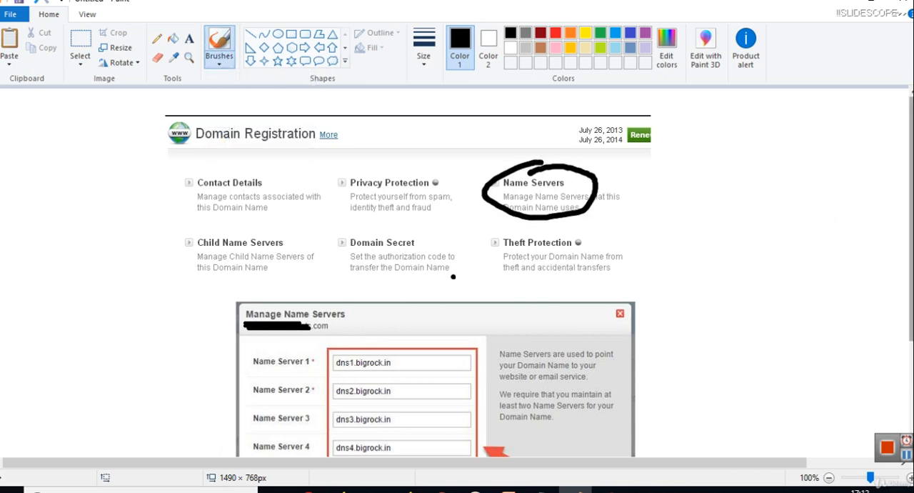
Step: Erase the existing bigrock.in entries from the Name Server 1 to 4 fields in the Manage Name Servers screenshot
scroll(484, 303, "down", 3)
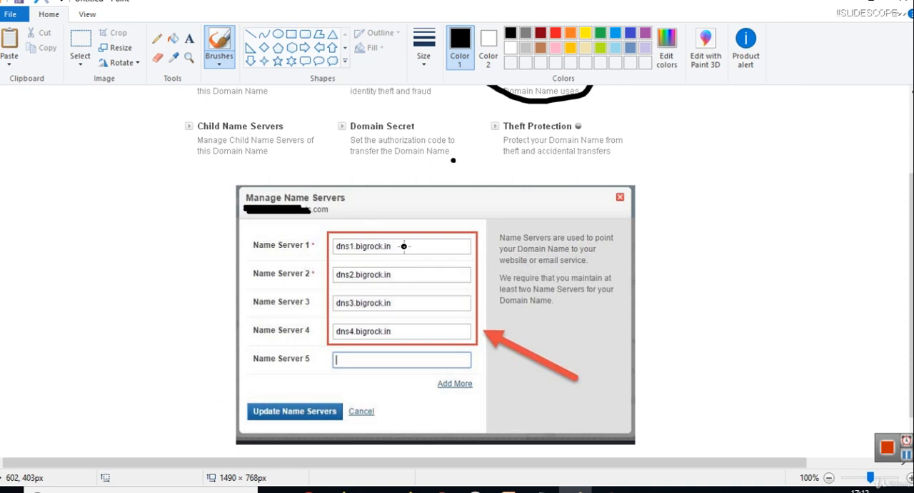
left_click(158, 58)
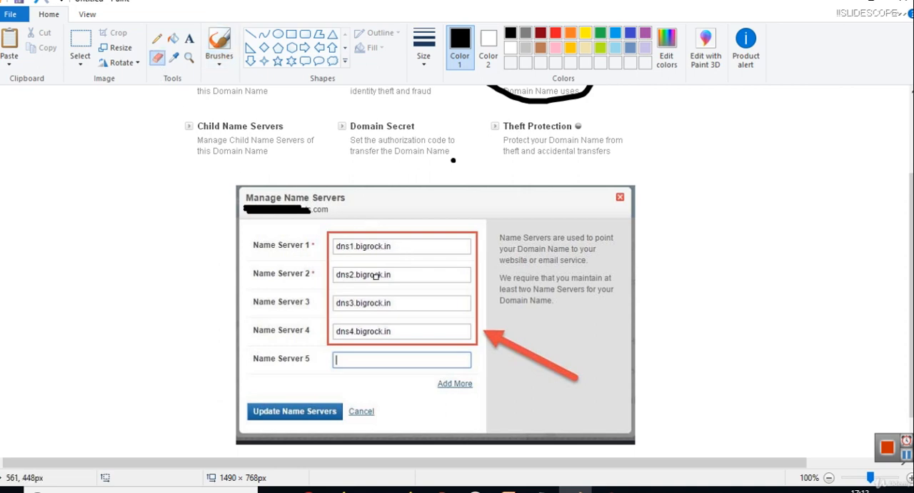
left_click_drag(391, 247, 344, 245)
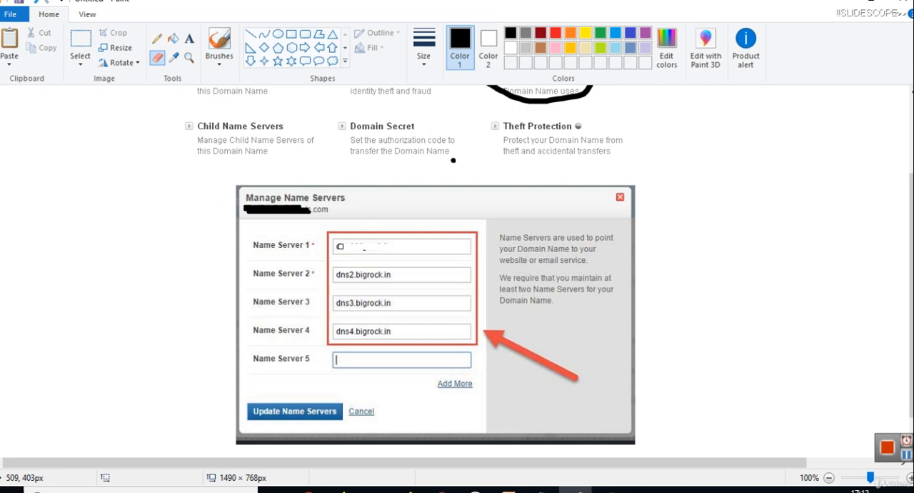
left_click_drag(401, 275, 336, 276)
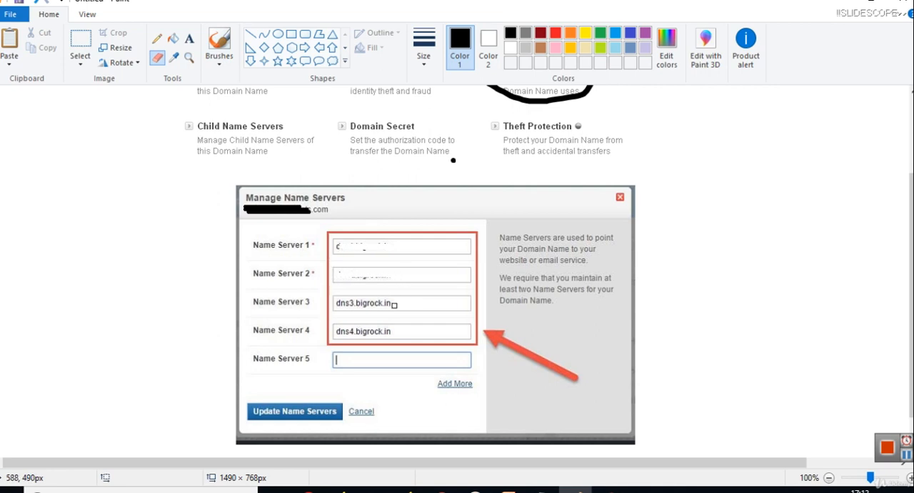
mouse_move(361, 303)
left_mouse_down()
mouse_move(339, 303)
mouse_move(393, 303)
mouse_move(340, 334)
mouse_move(373, 331)
left_mouse_up()
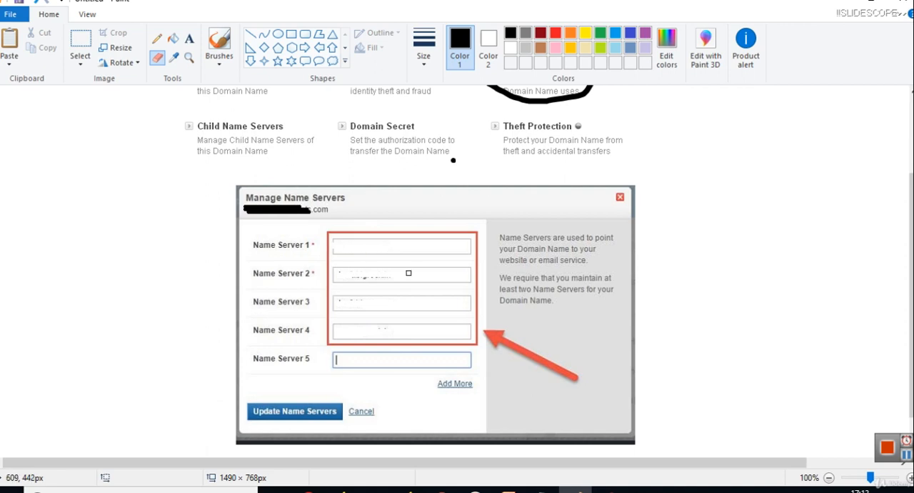
left_click_drag(391, 277, 355, 277)
Step: Add a text note beside the Manage Name Servers image reading "ns1.example.com" and, on a second line, "ns2.example.com"
left_click(189, 38)
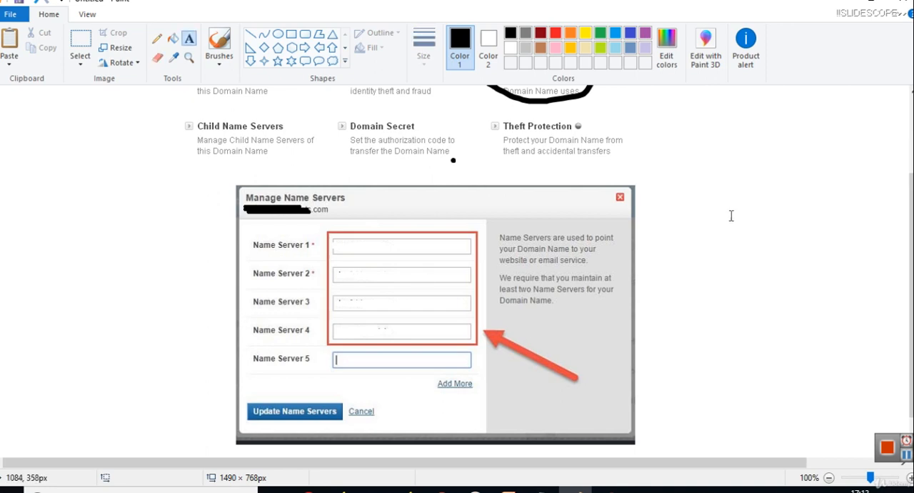
left_click(686, 206)
type("ns1.example.com")
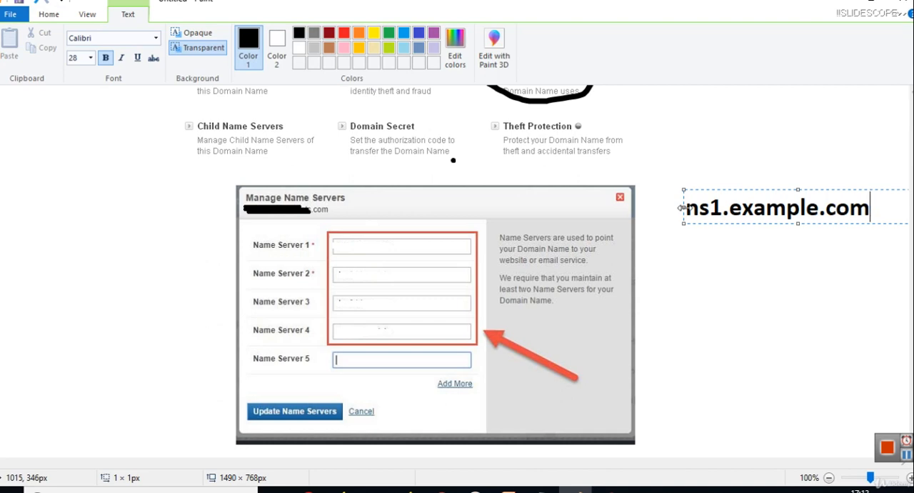
key("Return")
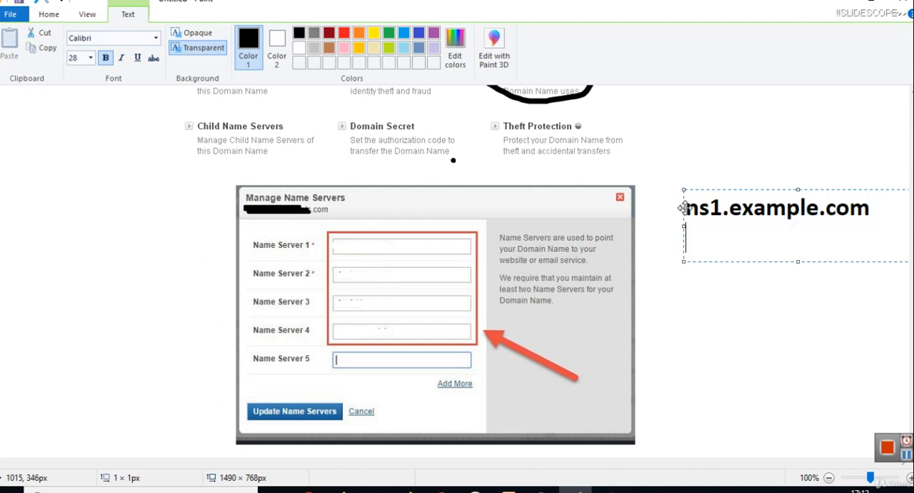
type("ns2.ex")
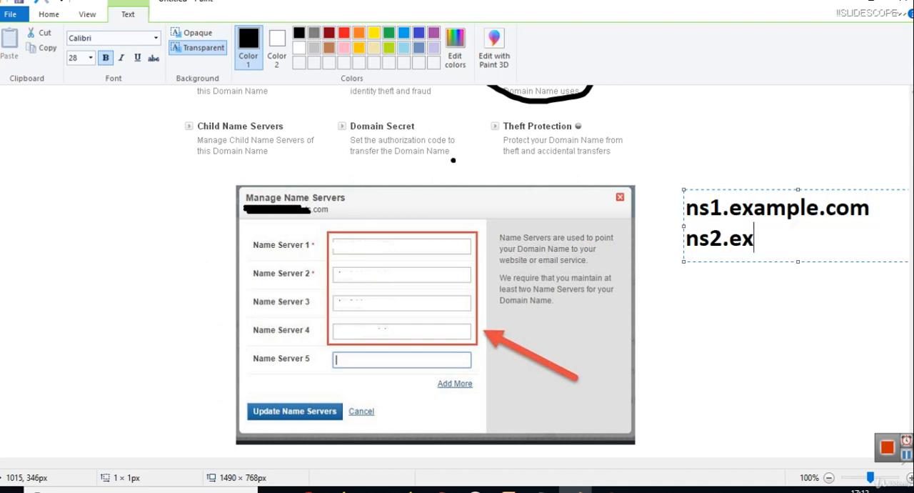
type("ample.com")
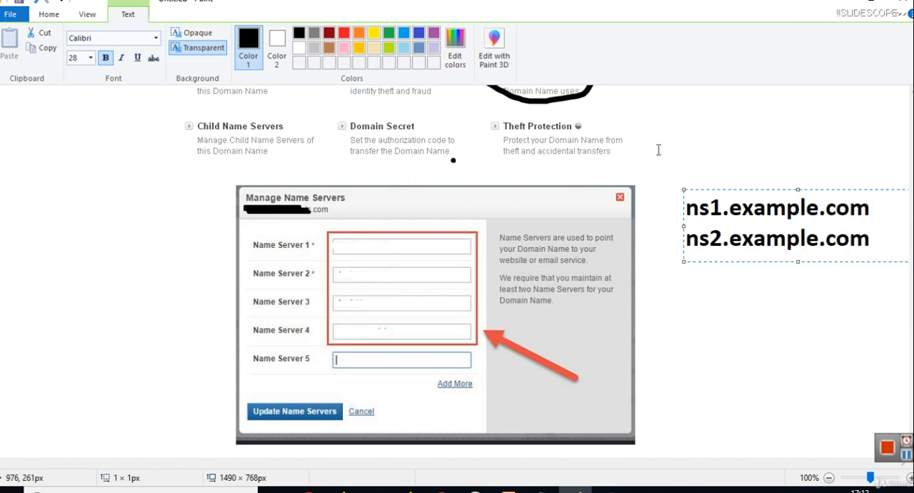
left_click(658, 147)
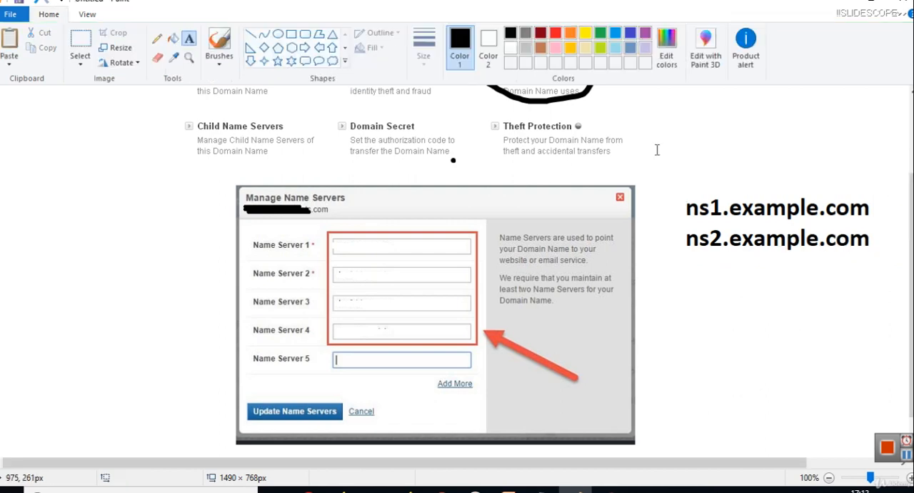
Step: Brush black arrows from ns1.example.com and ns2.example.com to the Name Server 1 and 2 fields, and a check-like stroke at Update Name Servers
left_click(219, 60)
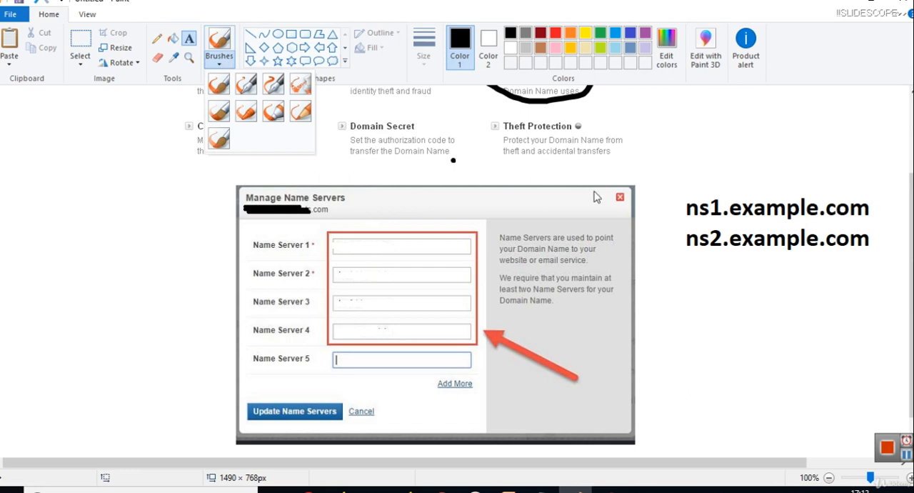
left_click(218, 84)
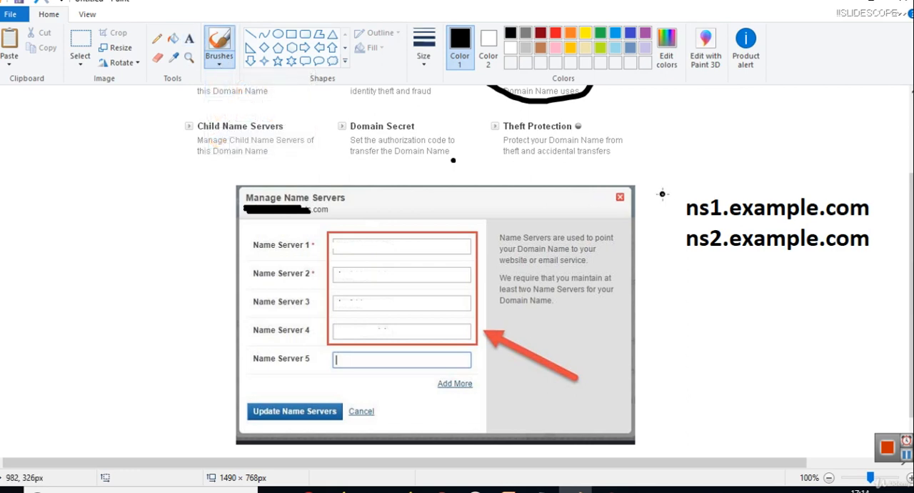
mouse_move(687, 207)
left_mouse_down()
mouse_move(466, 238)
mouse_move(475, 230)
mouse_move(473, 244)
left_mouse_up()
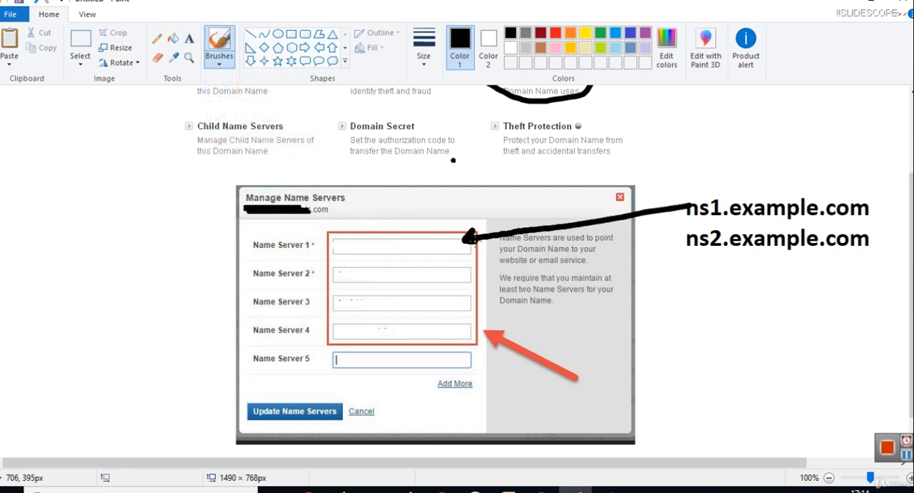
mouse_move(706, 232)
left_mouse_down()
mouse_move(455, 266)
mouse_move(452, 258)
mouse_move(453, 270)
mouse_move(470, 276)
left_mouse_up()
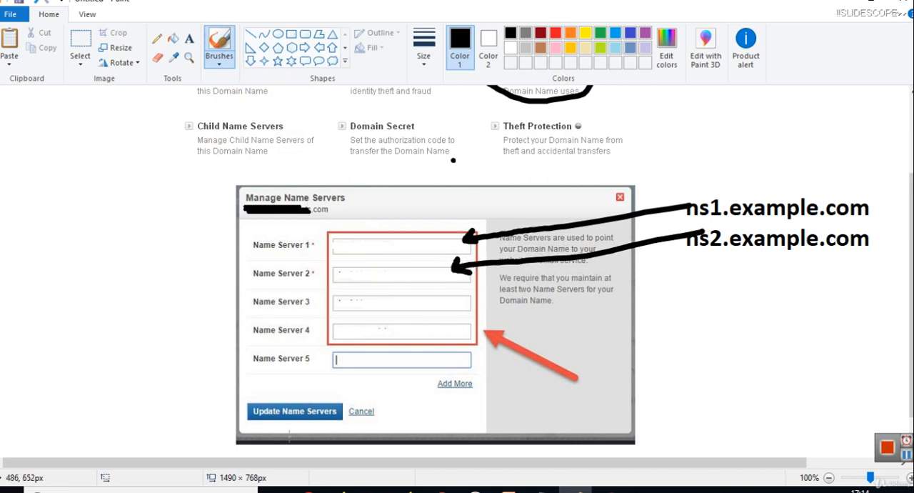
left_click_drag(218, 402, 278, 388)
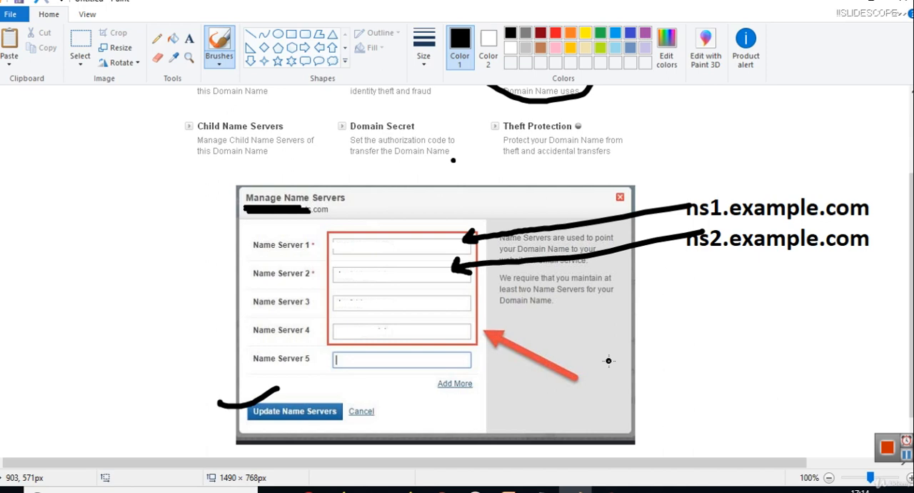
Step: Add a text note in the blank area beside the name server form reading "Hosting", "Add New Domain" and "example.com", separated by blank lines
scroll(910, 286, "up", 2)
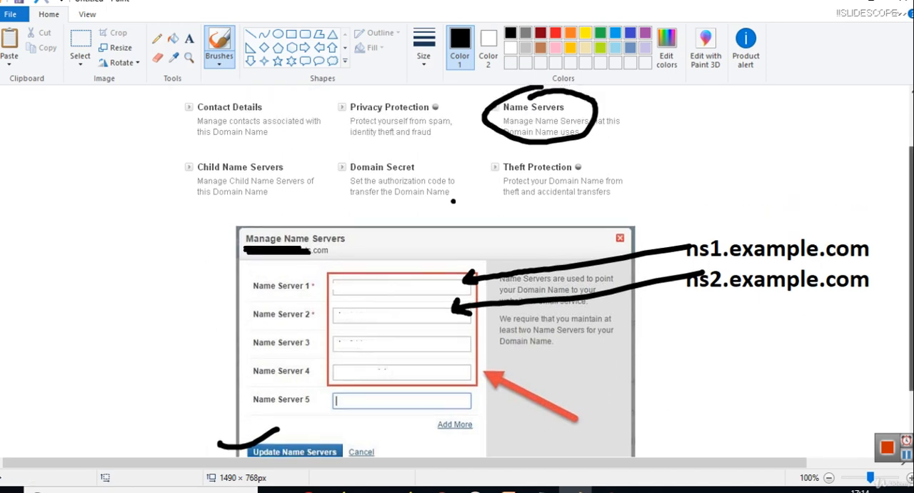
scroll(457, 286, "down", 3)
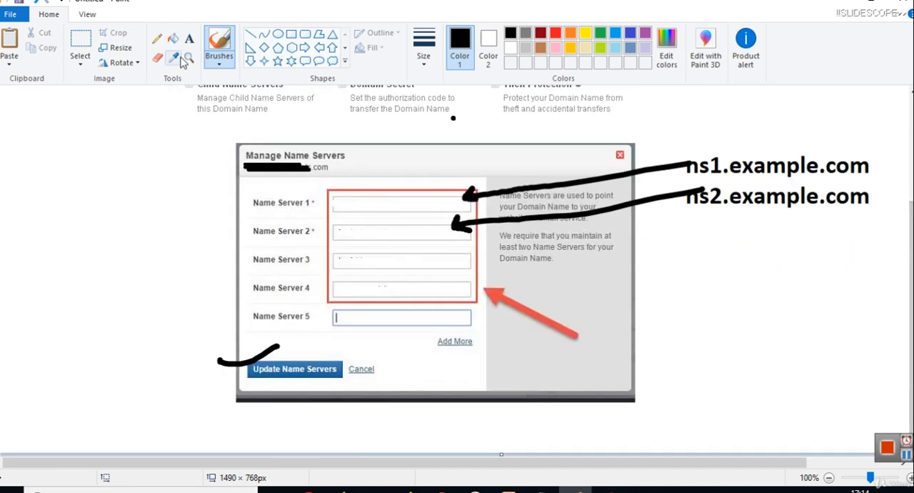
left_click(191, 36)
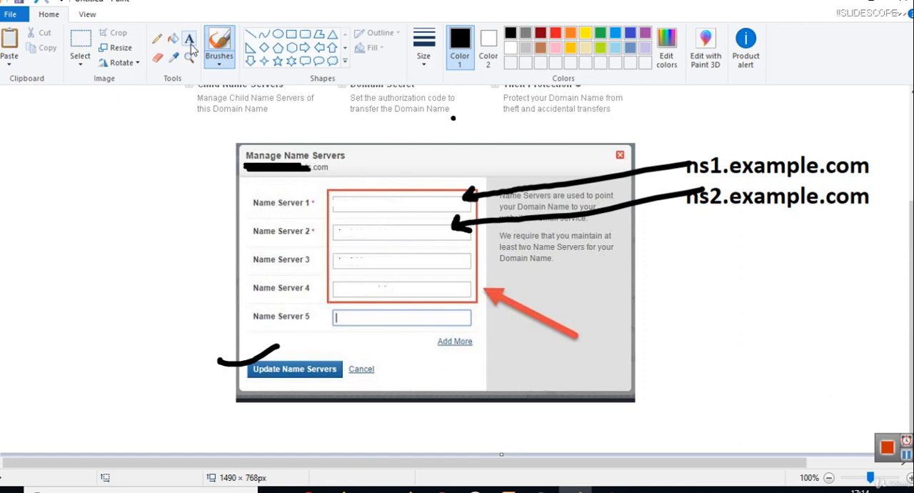
left_click(13, 188)
type("Hosting")
key("Return")
key("Return")
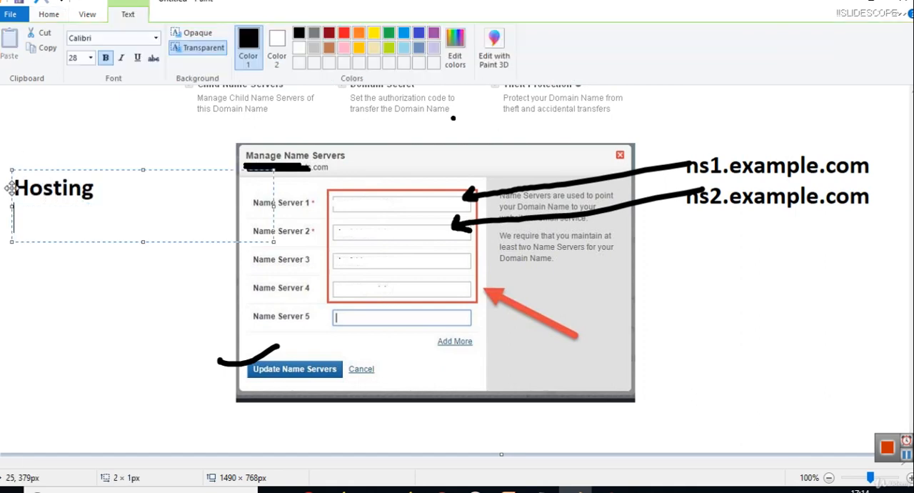
type("Add Ne")
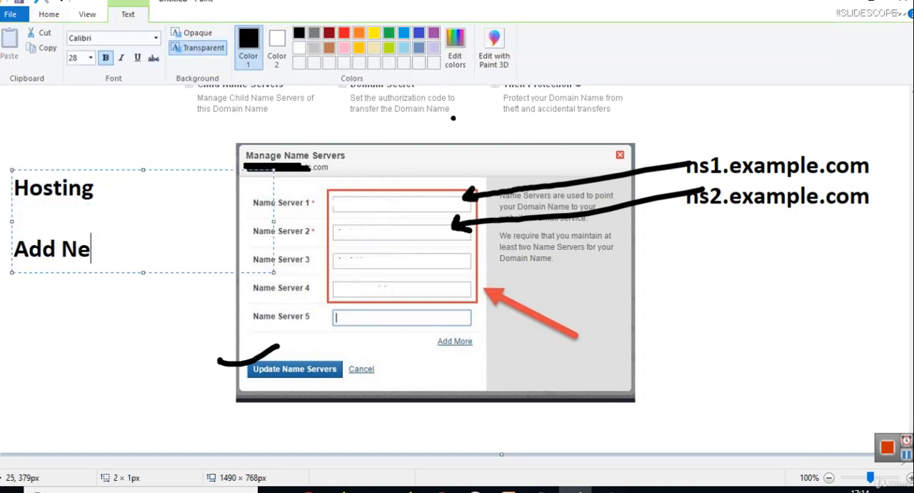
type("w Domain")
key("Return")
key("Return")
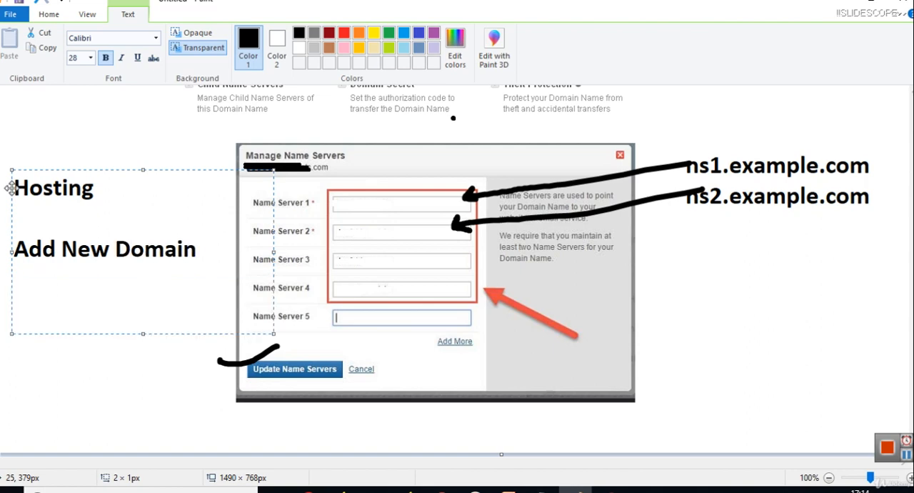
type("example")
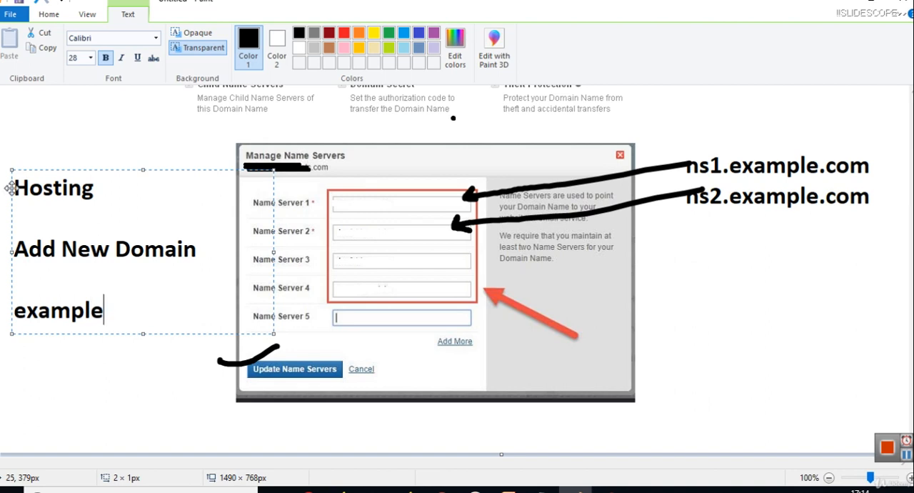
type(".com")
key("Return")
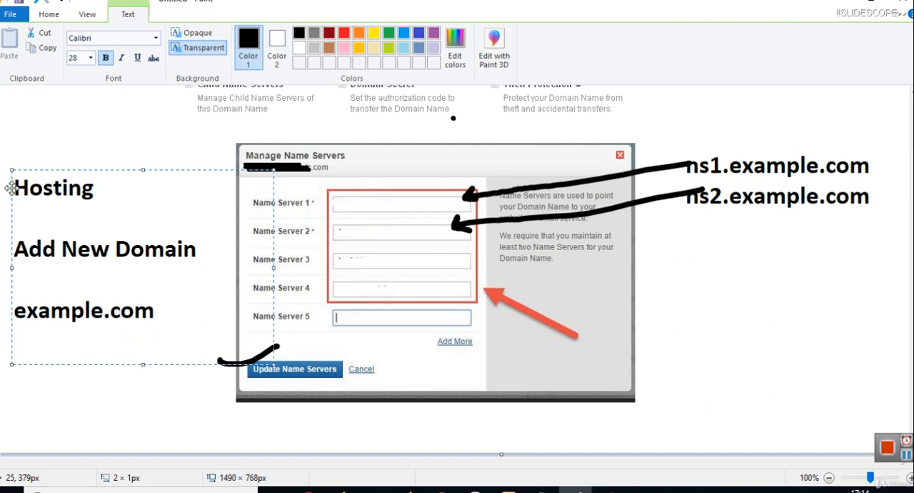
left_click(590, 171)
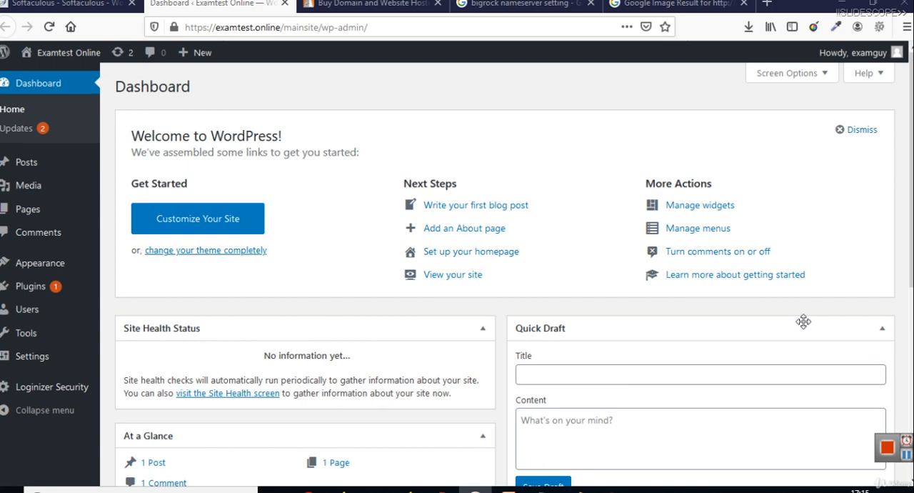
Step: In the WordPress admin in the browser, bulk-delete the Akismet Anti-Spam and Hello Dolly plugins together with their data
left_click(57, 293)
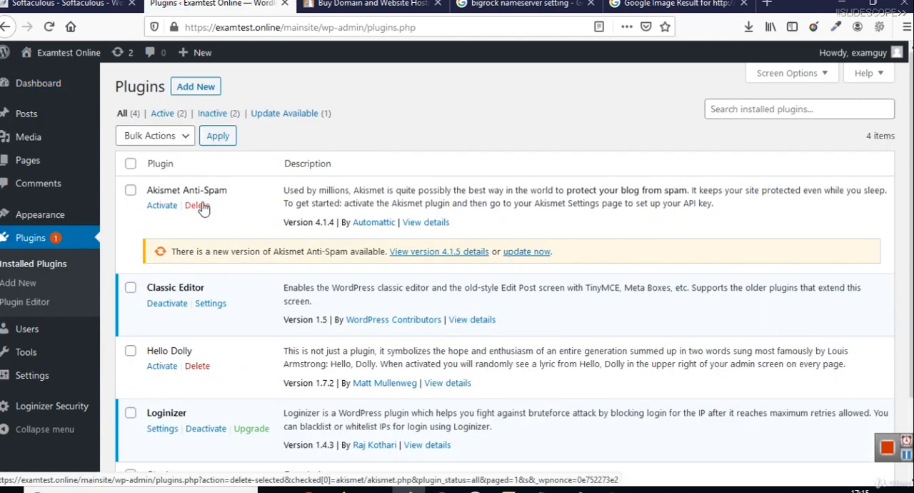
left_click(131, 190)
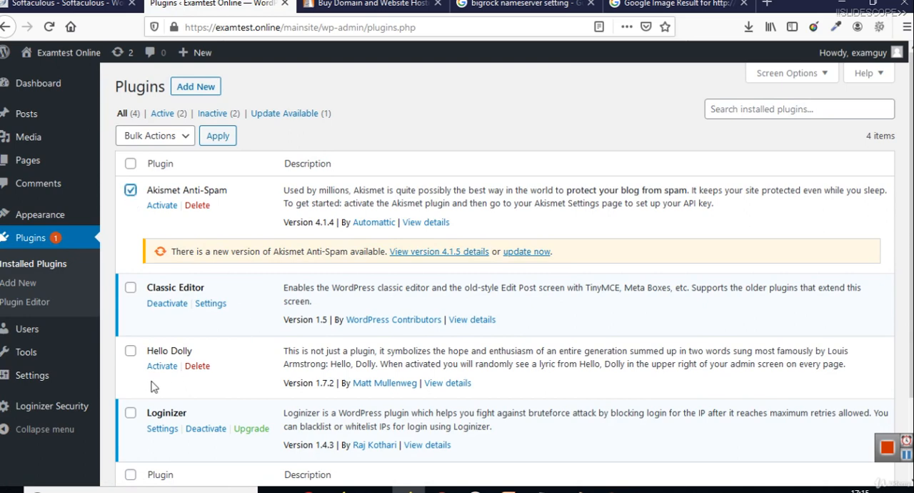
left_click(131, 351)
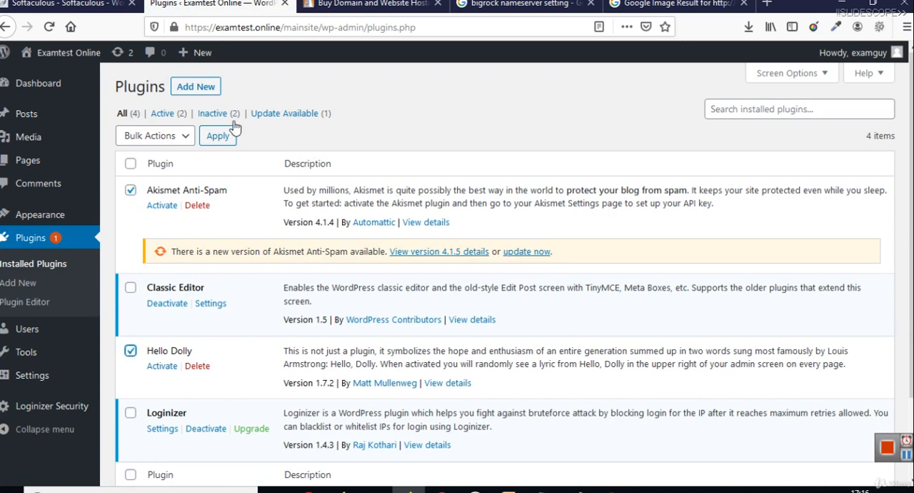
left_click(178, 141)
left_click(169, 236)
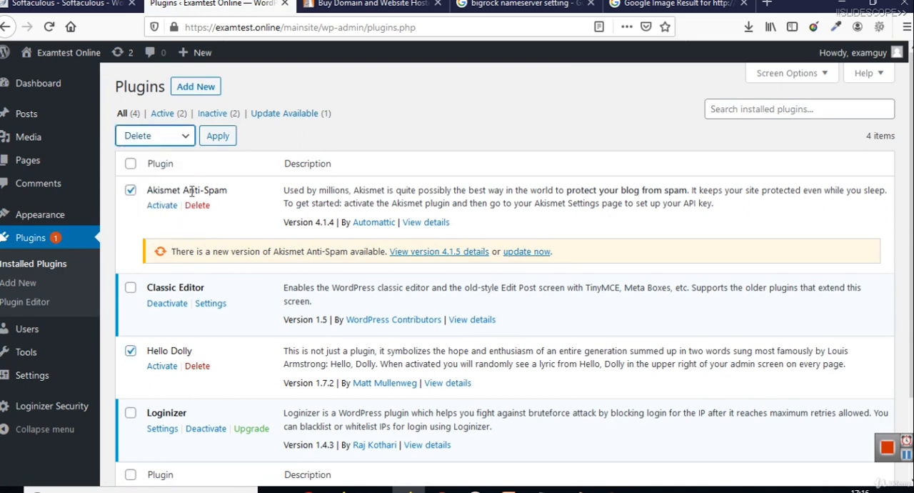
left_click(216, 142)
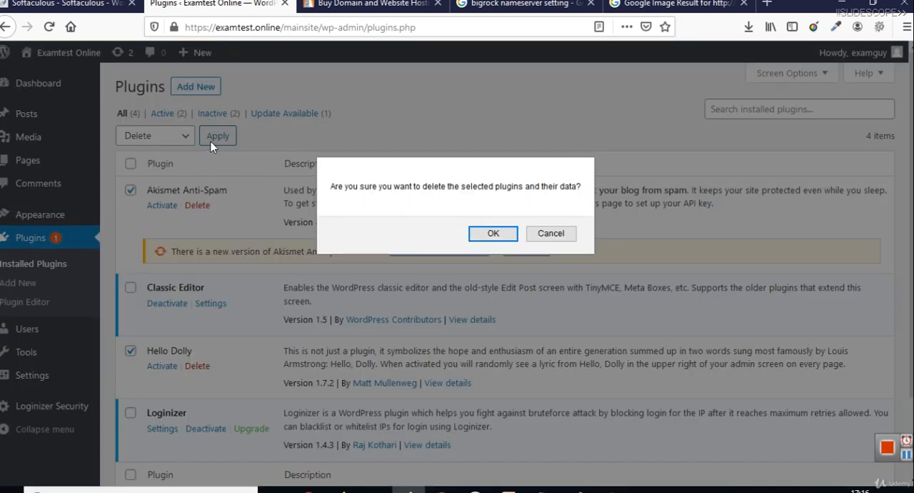
left_click(495, 236)
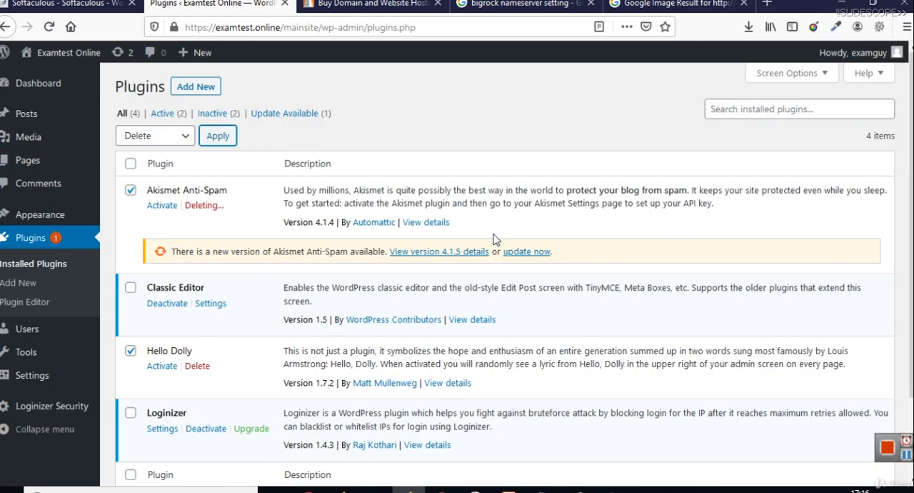